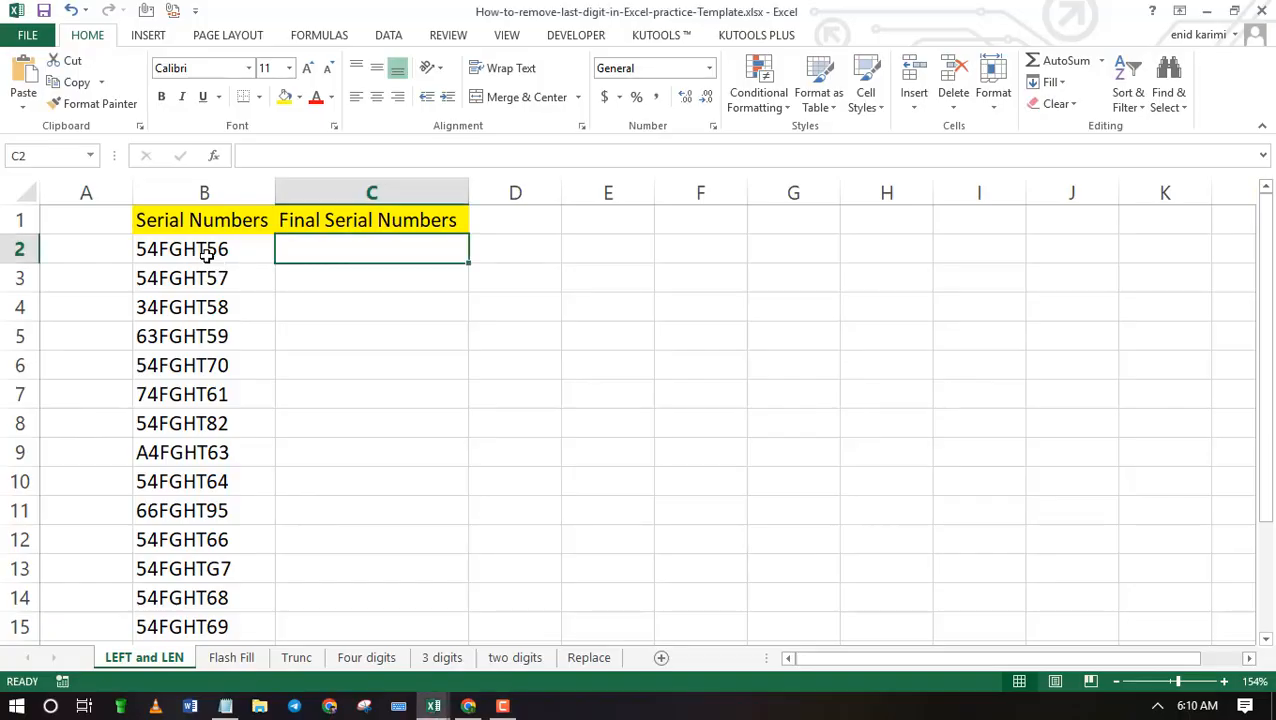
- Review the original serials in column B and select C2 for the LEFT/LEN trimming formula
click(205, 251)
click(200, 280)
click(200, 306)
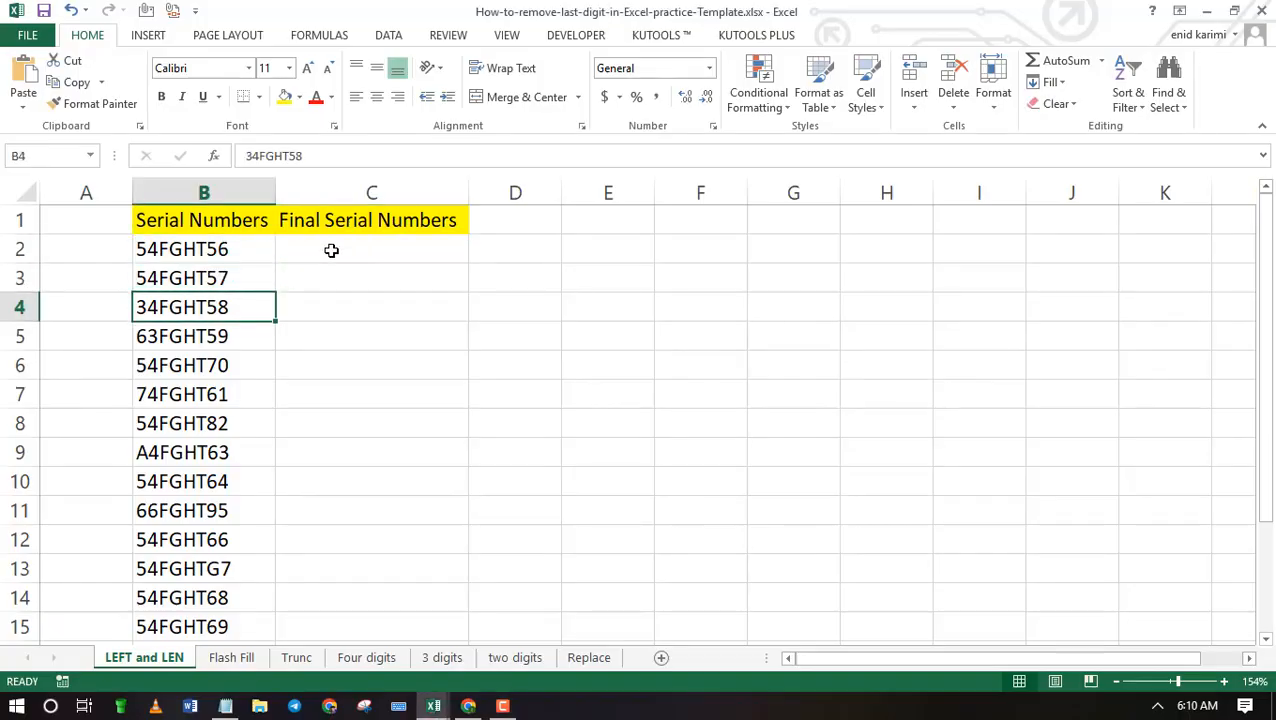
click(331, 250)
text(=)
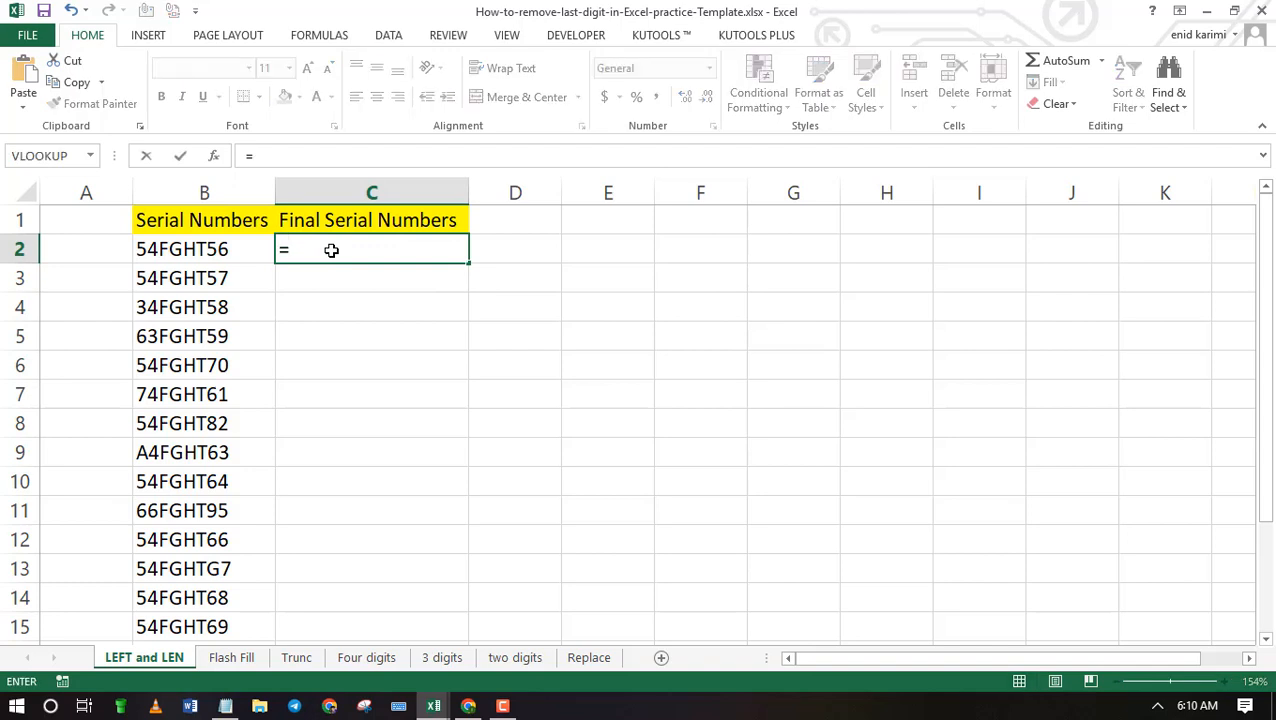
text(left)
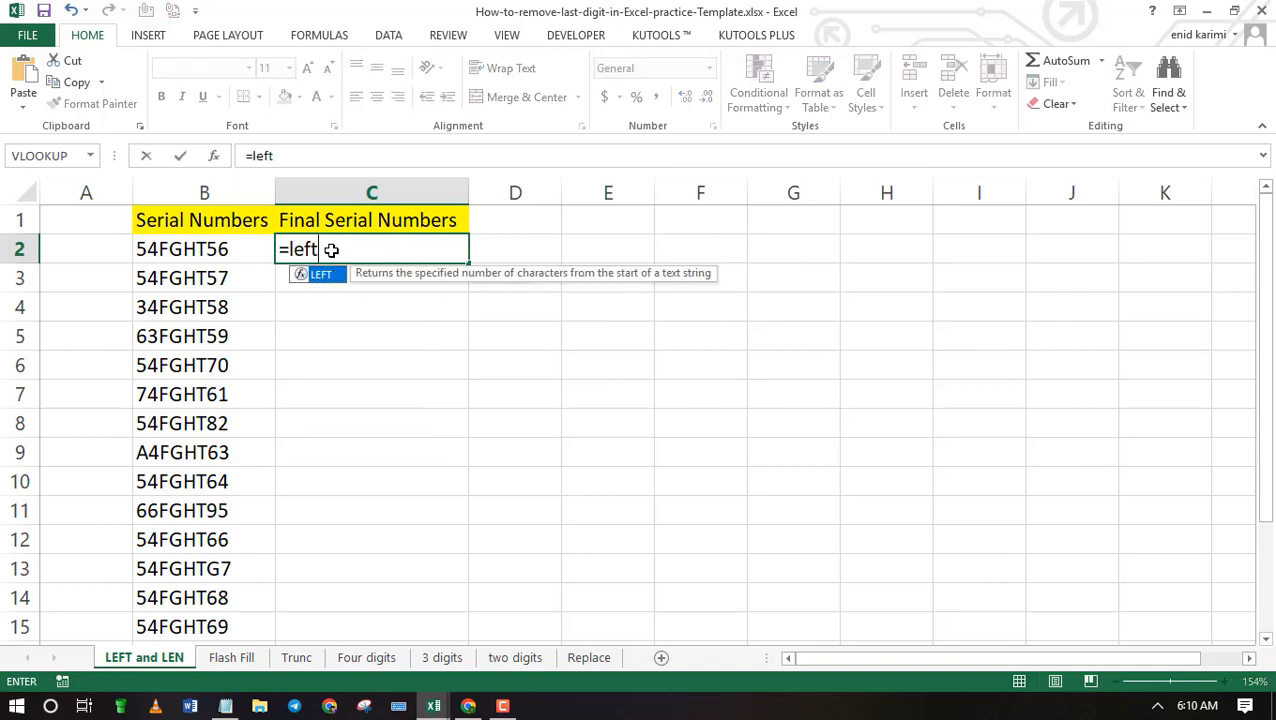
text(()
text(b2)
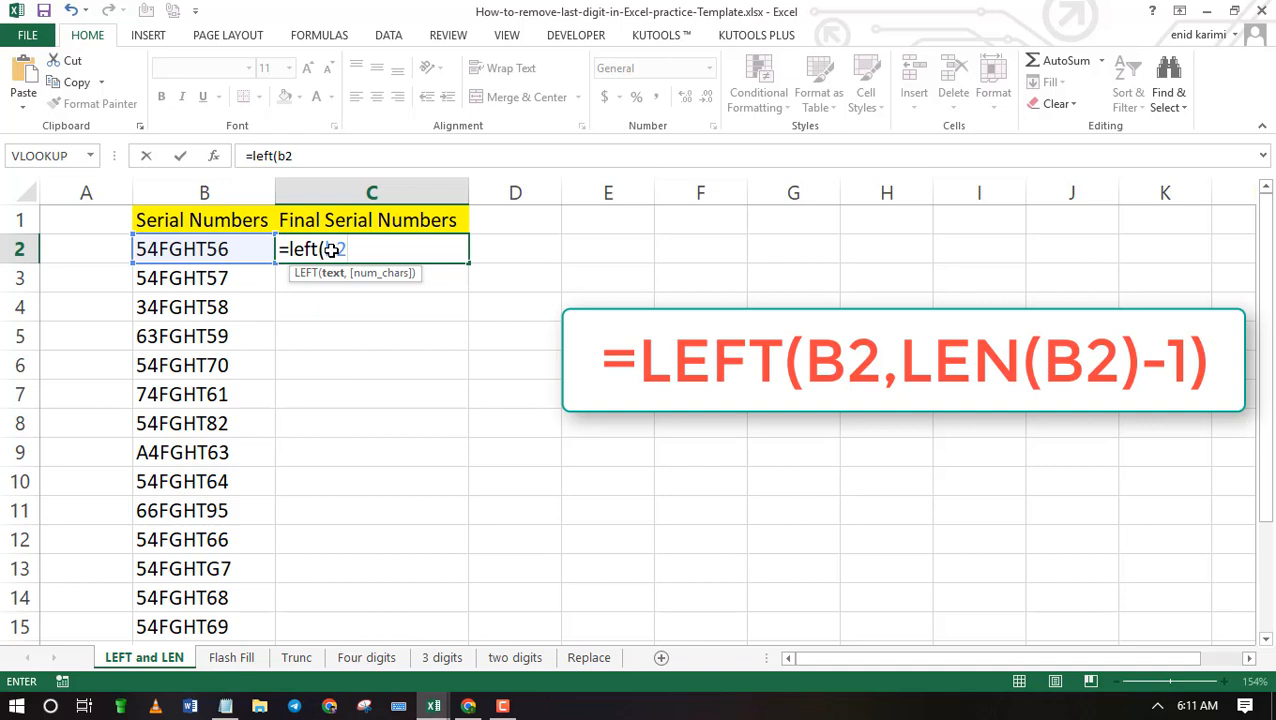
text(,l)
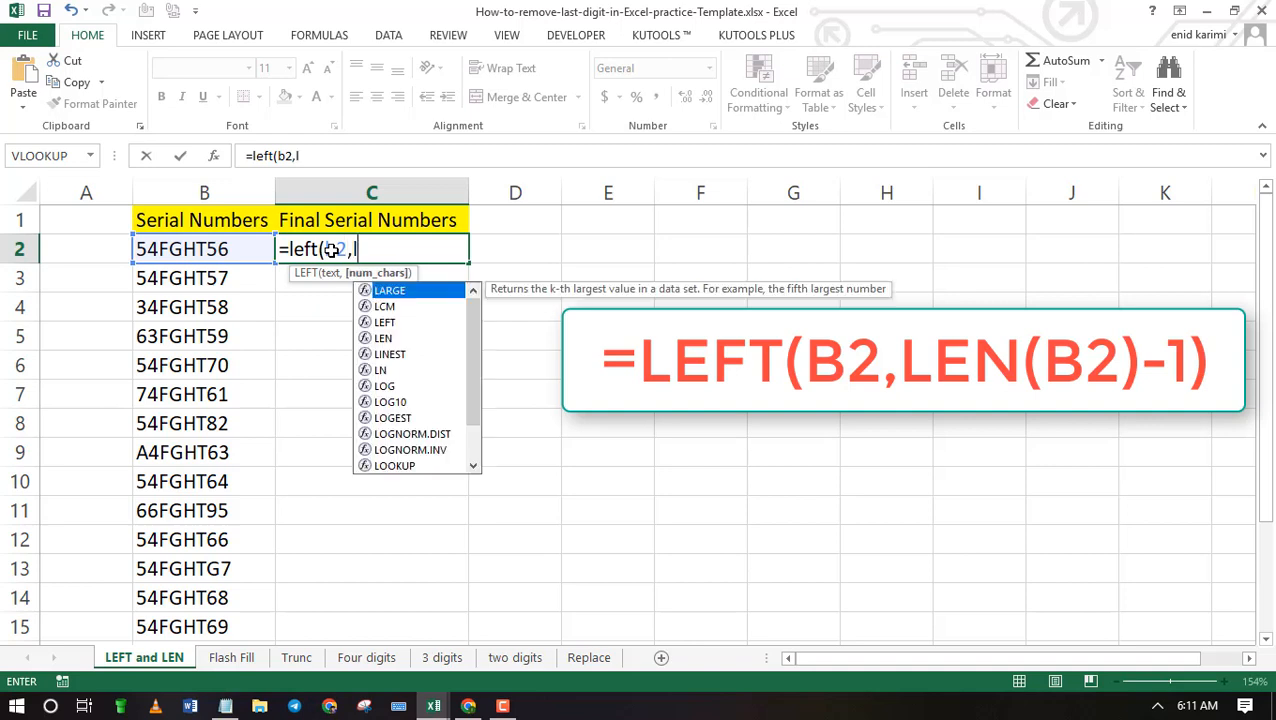
text(en)
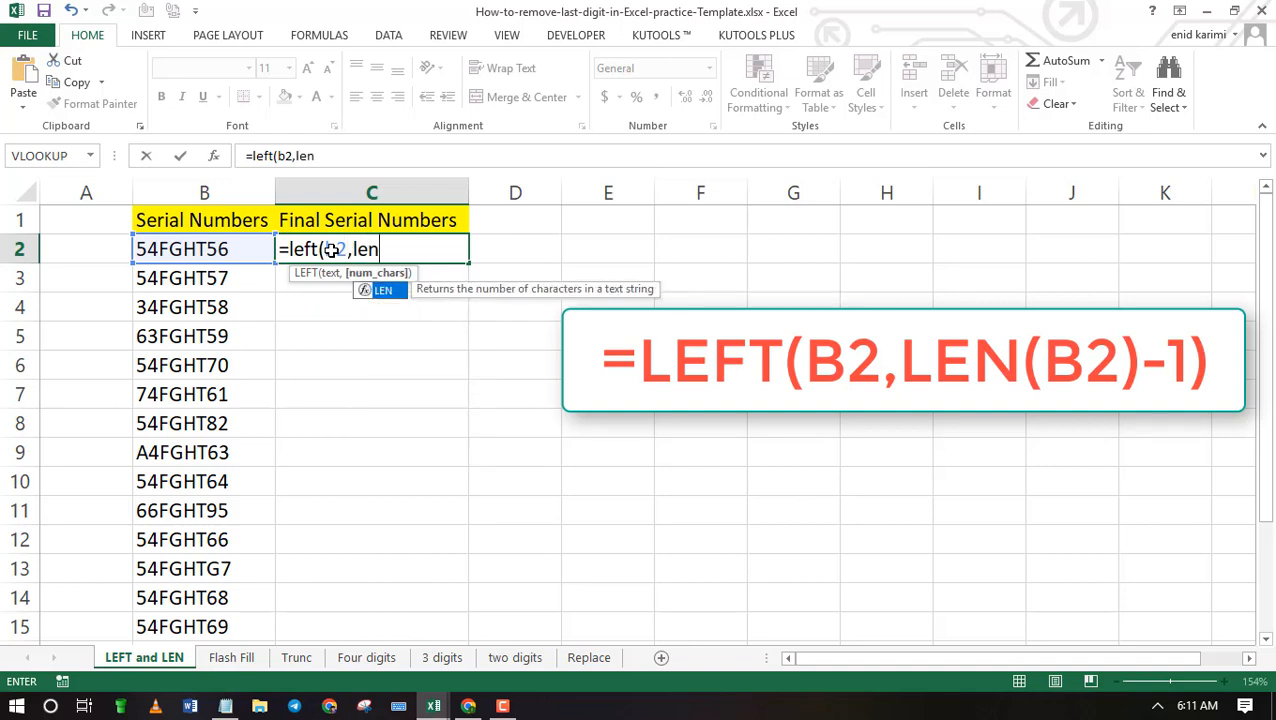
text(()
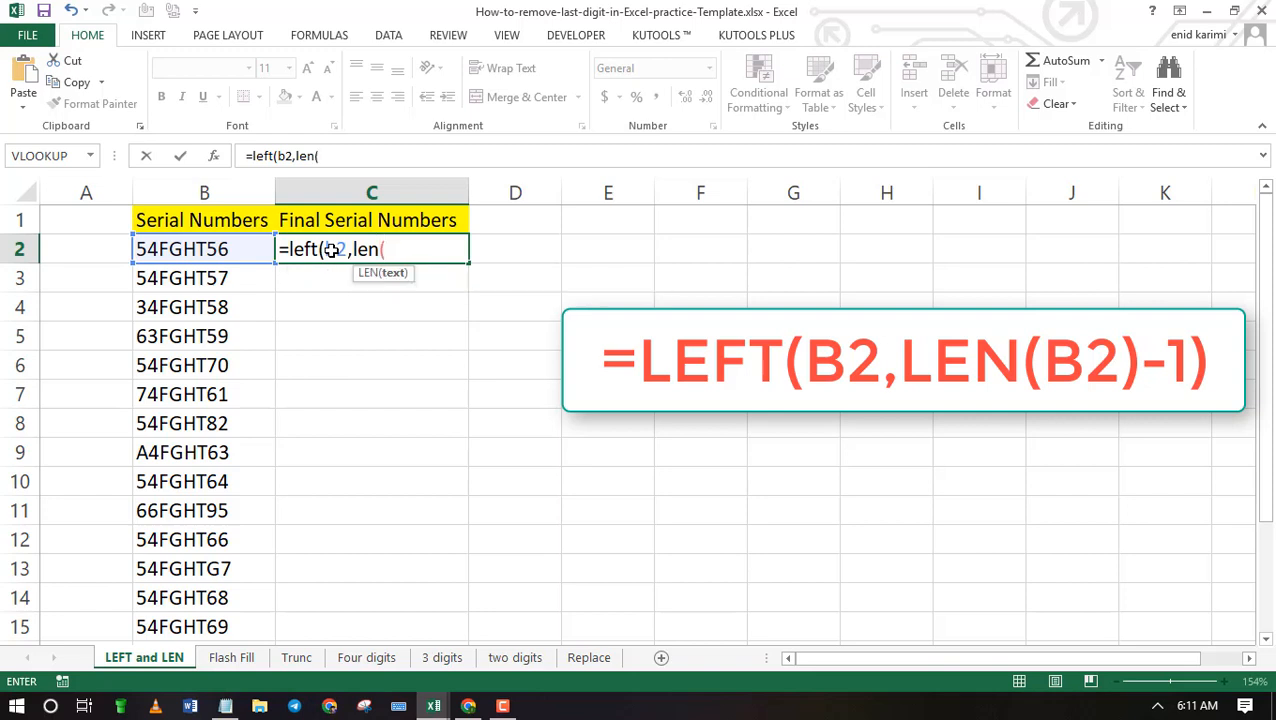
text(b2)
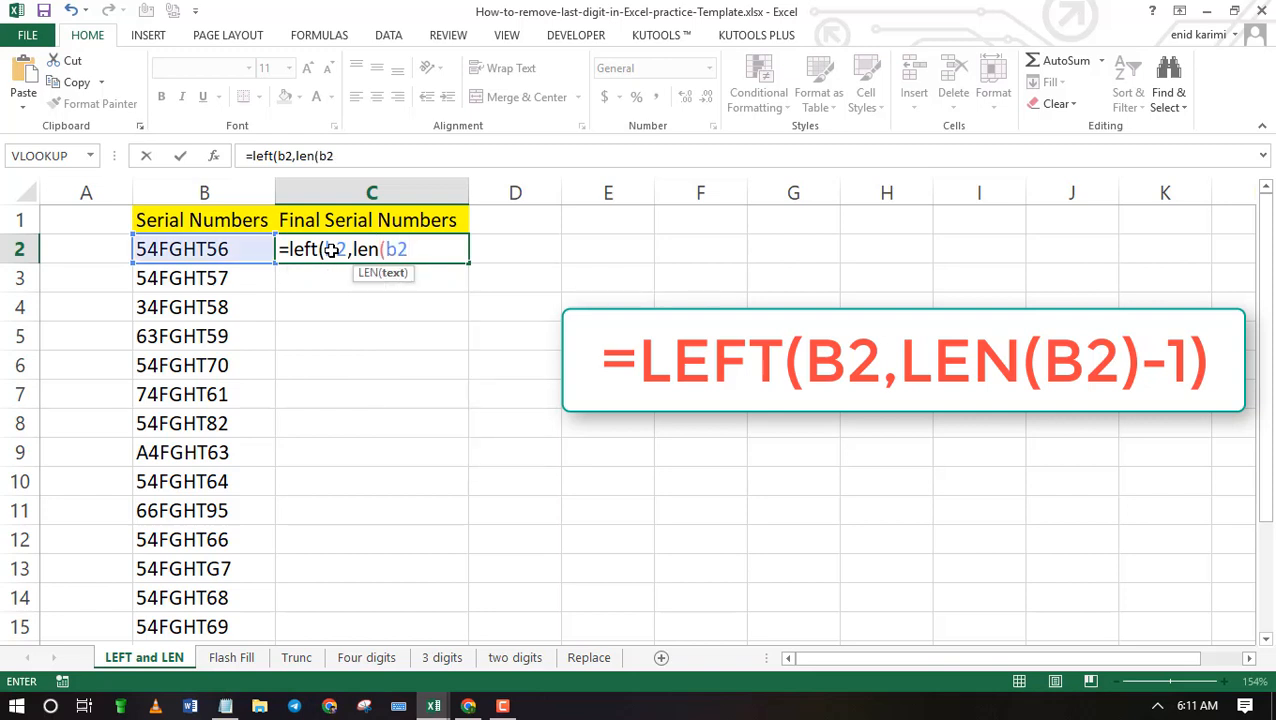
text())
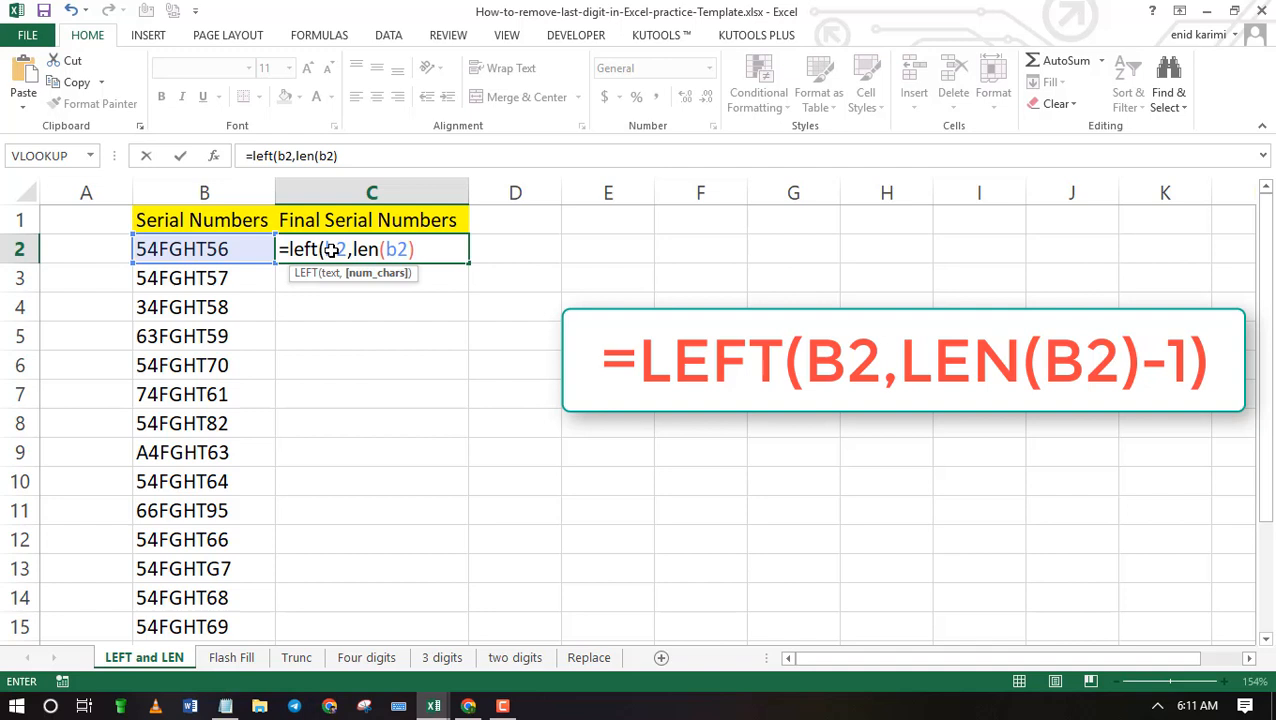
text(-1)
text())
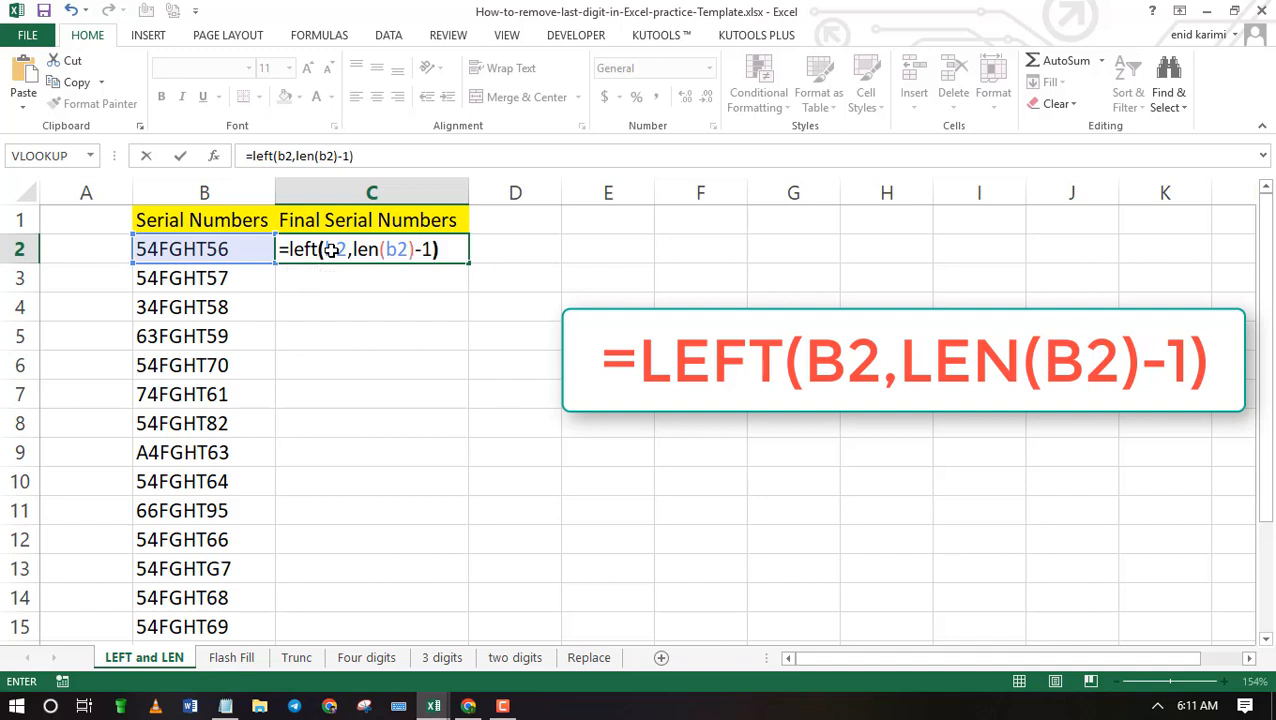
- Commit =LEFT(B2,LEN(B2)-1) in C2 and fill it down through row 15
key(Return)
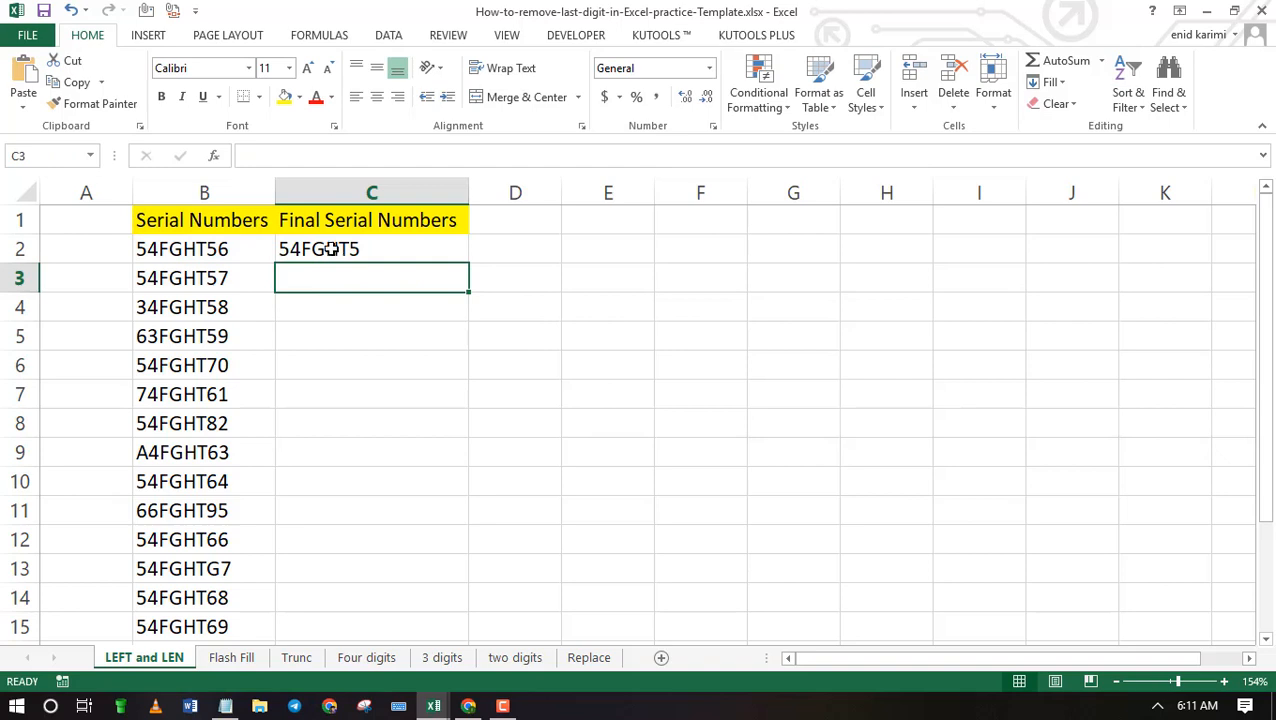
click(352, 252)
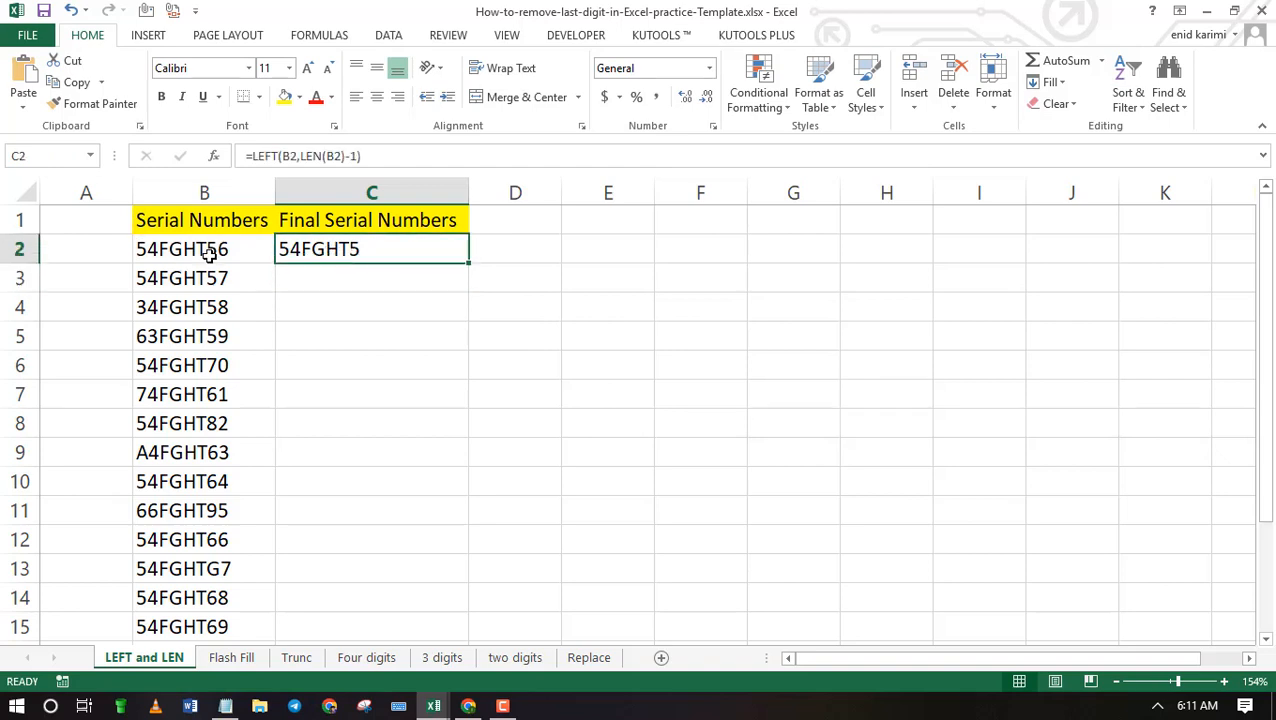
click(346, 275)
click(412, 254)
mouse_move(467, 262)
mouse_down()
mouse_move(493, 603)
mouse_move(486, 463)
mouse_up()
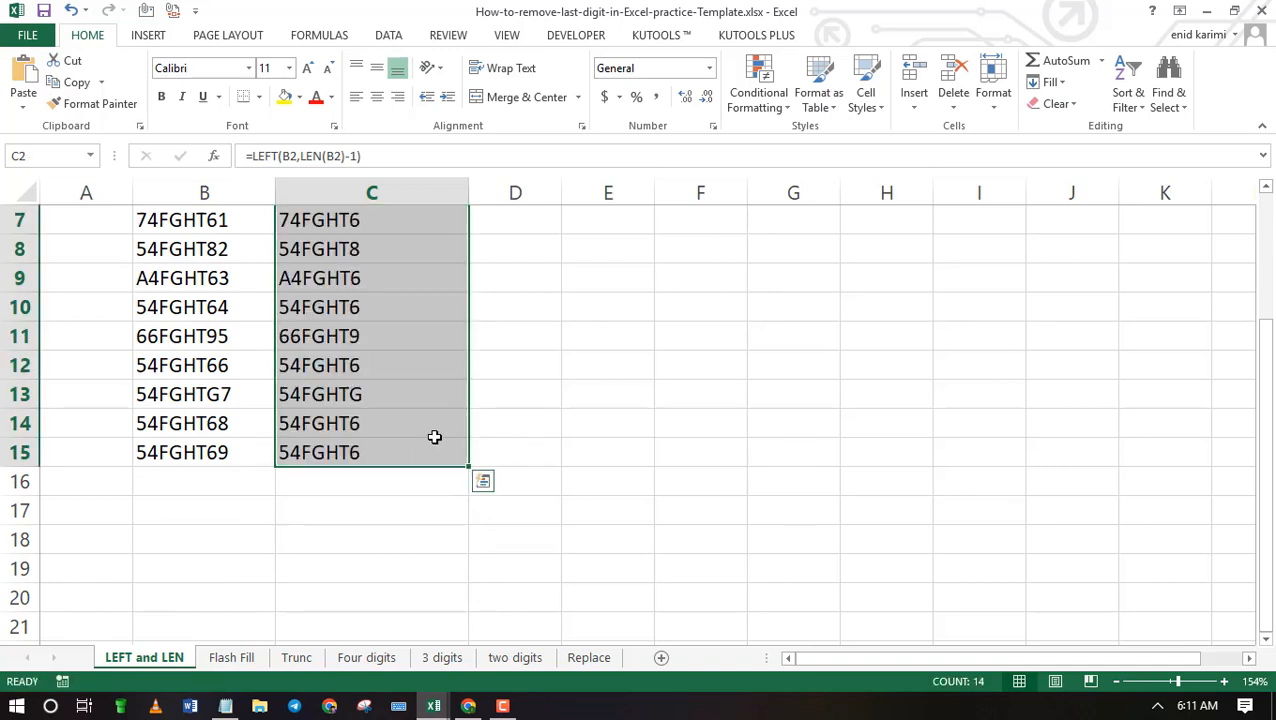
scroll(420, 434, up, 3)
- Verify row 6's trimmed result against its original serial in B6
click(353, 369)
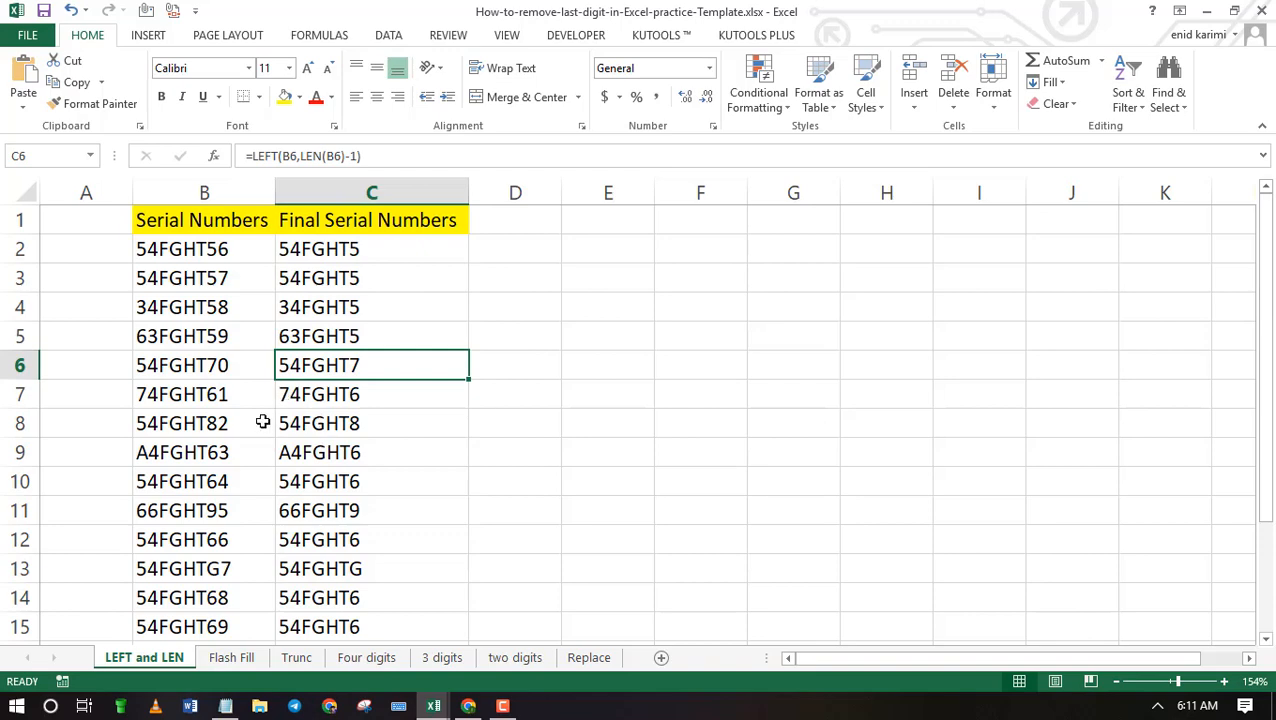
click(213, 370)
click(346, 366)
scroll(330, 420, down, 2)
scroll(312, 452, up, 2)
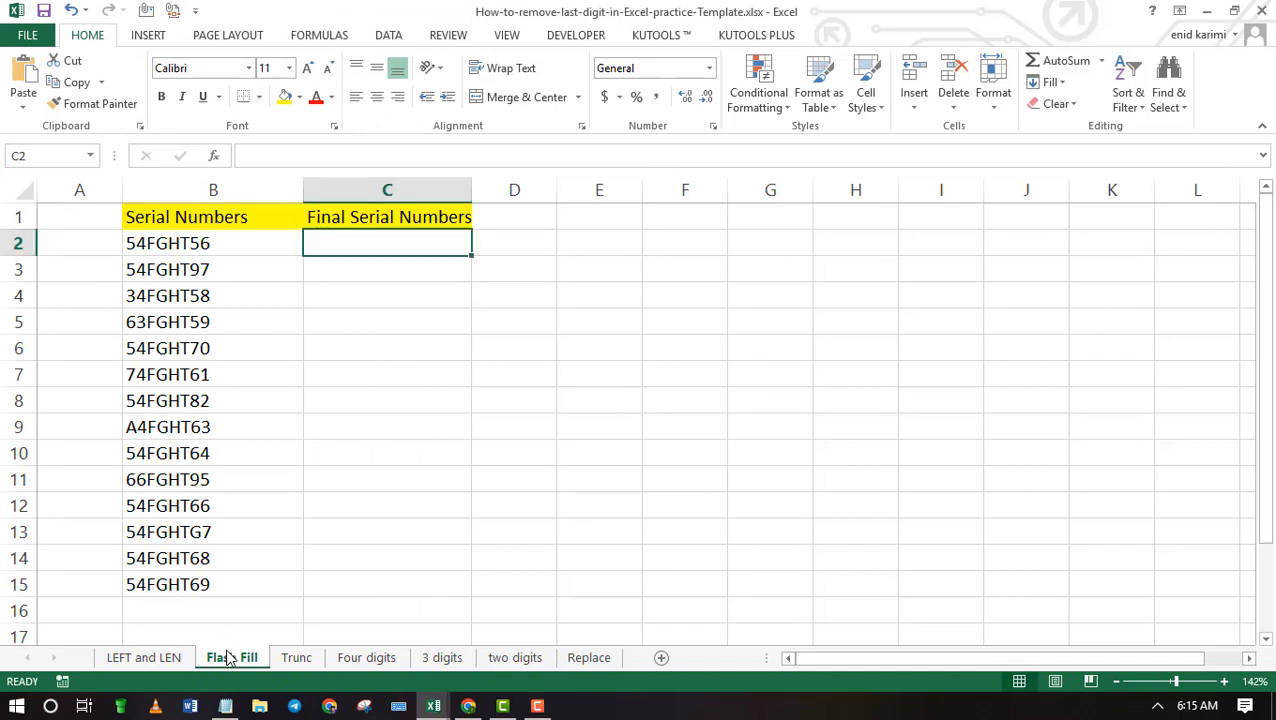
- Enter the first serial minus its last character in C2 as the Flash Fill example
click(345, 312)
click(370, 402)
click(334, 266)
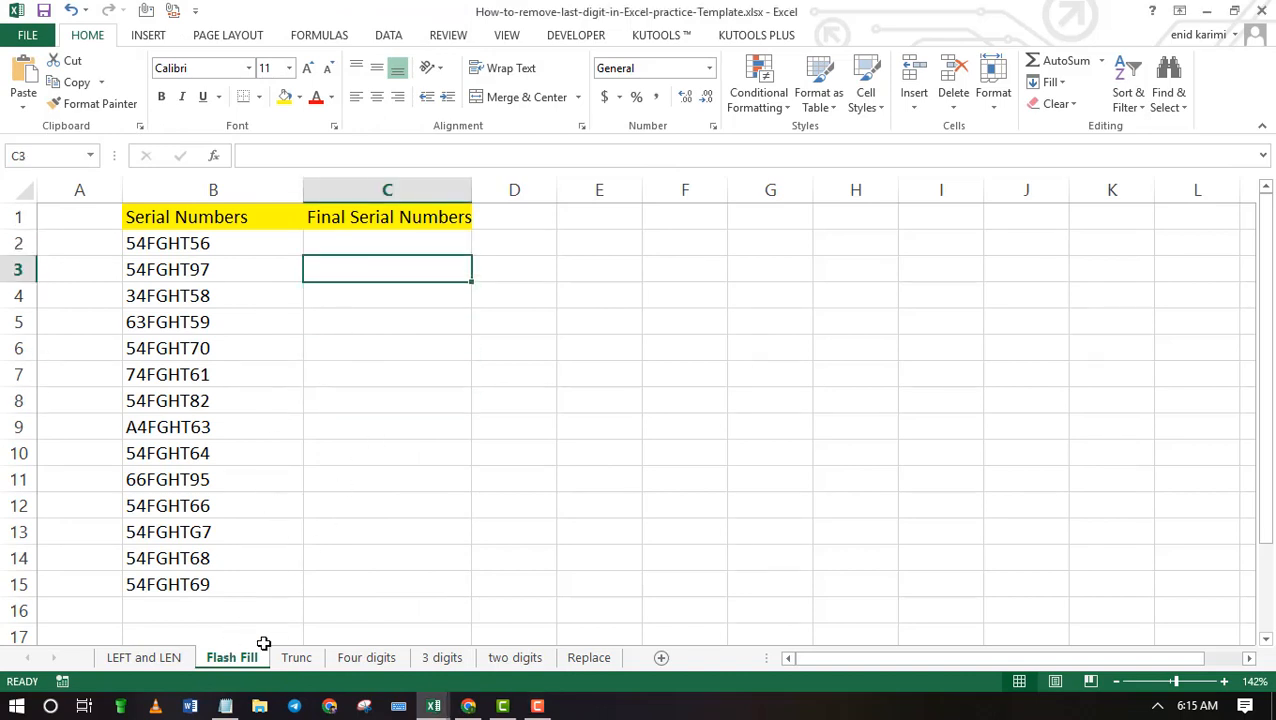
click(190, 250)
click(362, 237)
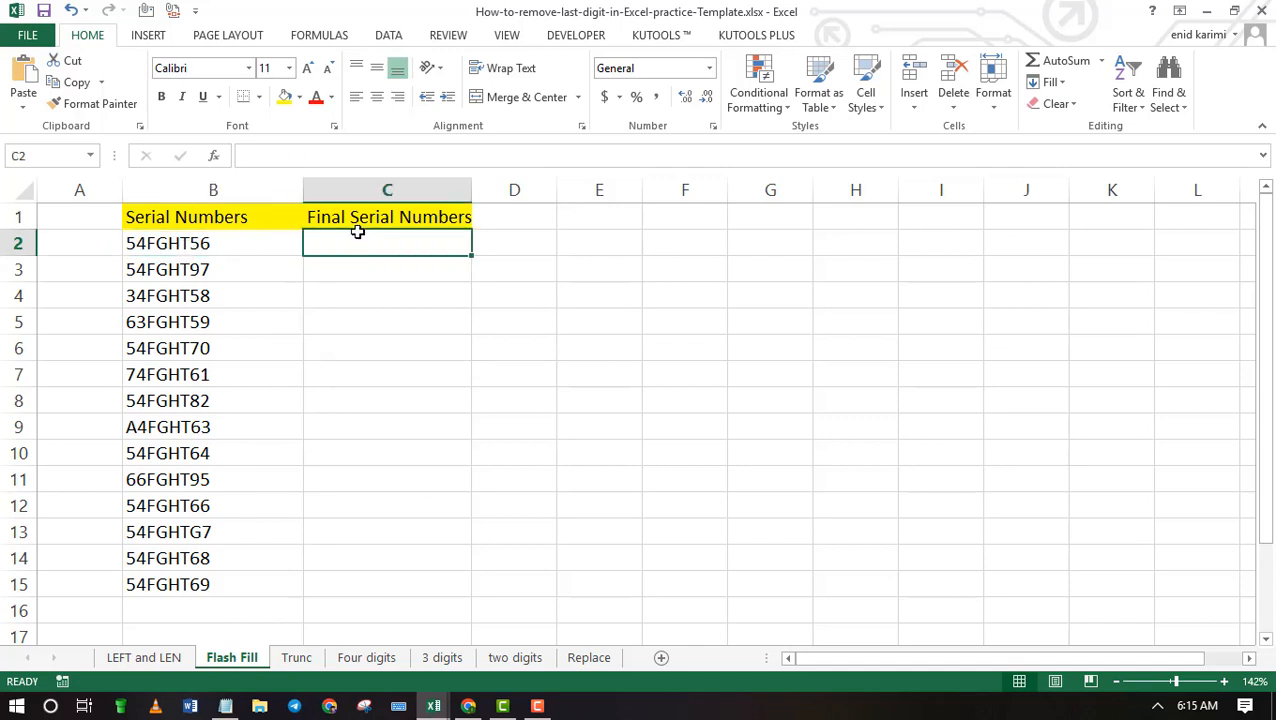
text(54)
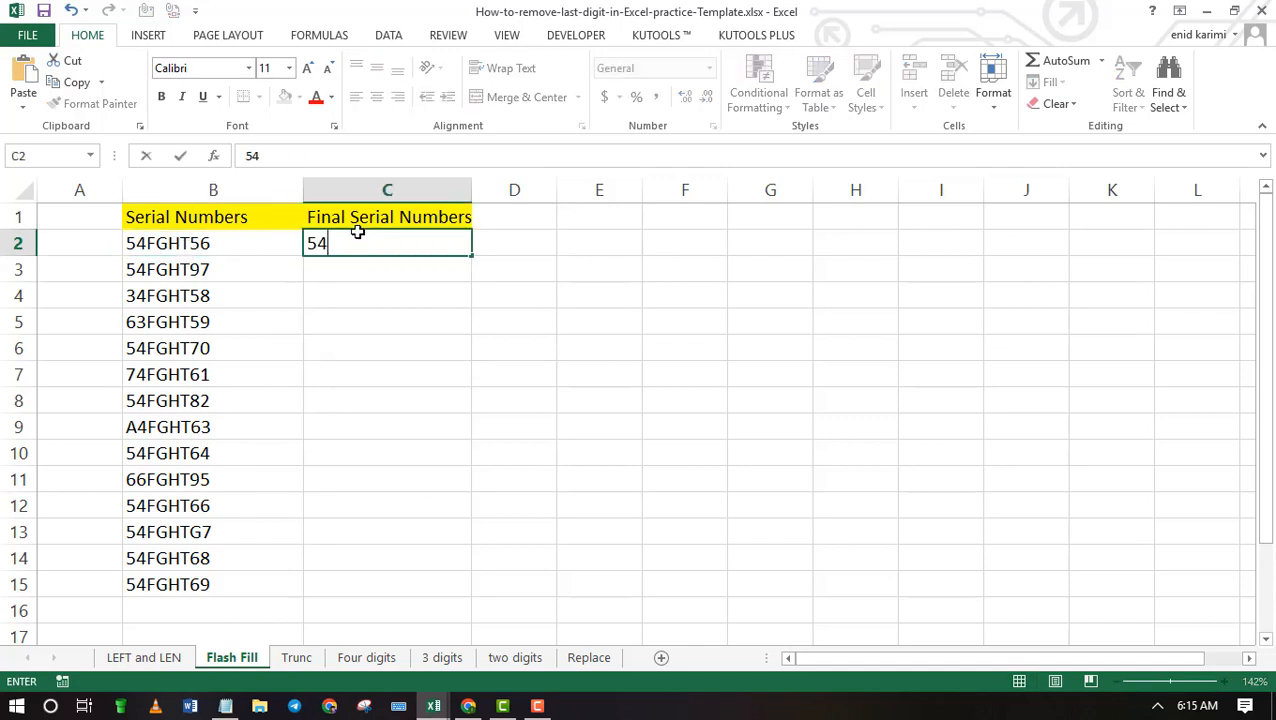
text(F)
text(GH)
text(T5)
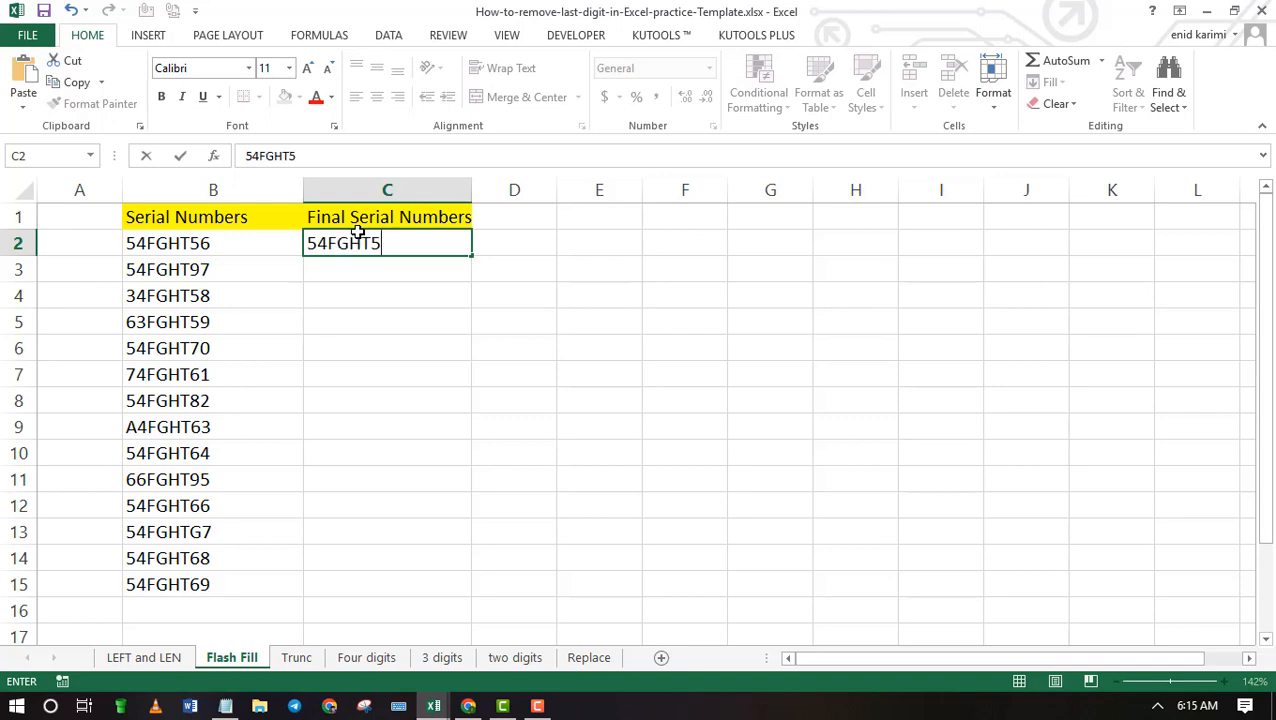
click(336, 272)
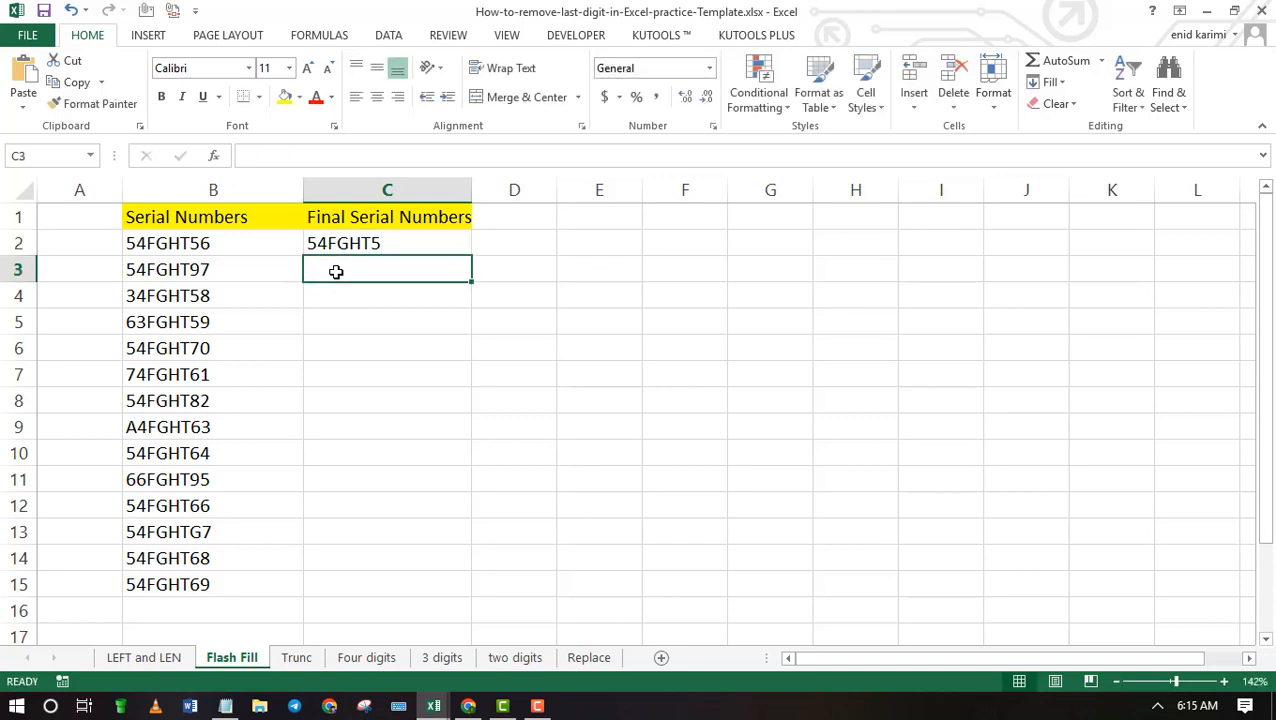
text(54FGHT9)
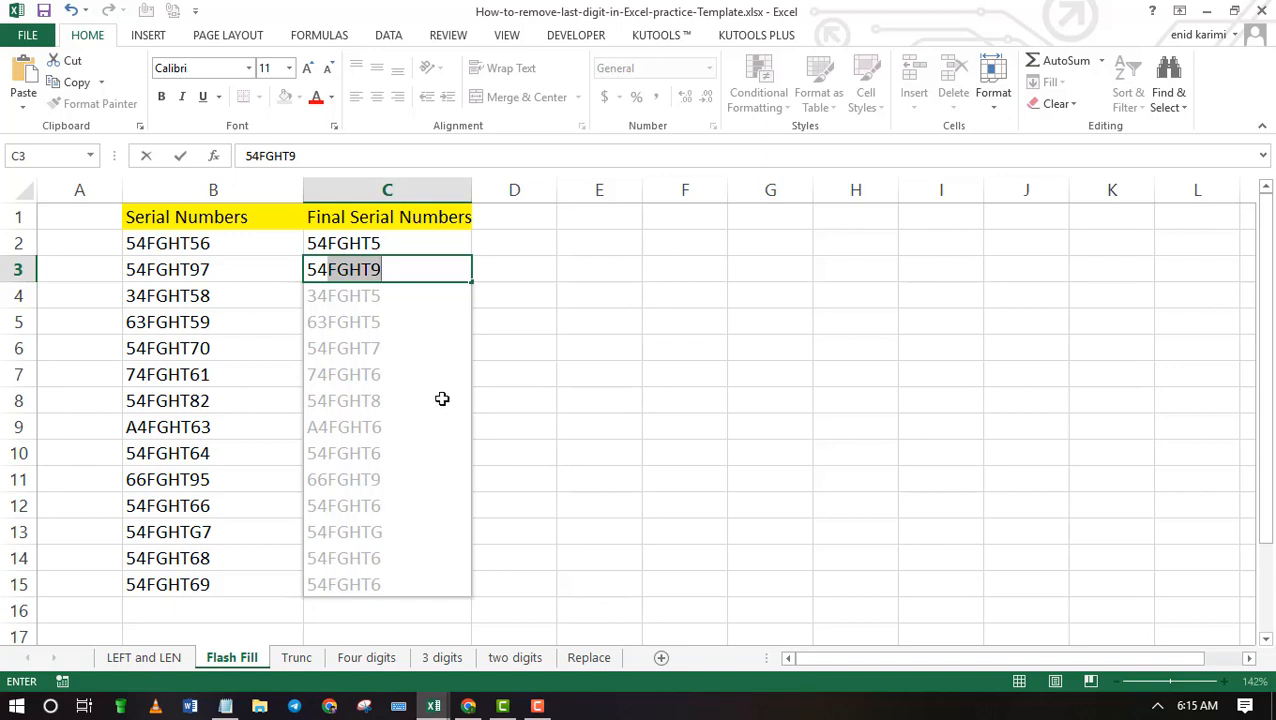
- Accept the Flash Fill suggestions to fill trimmed serials through C15
key(Return)
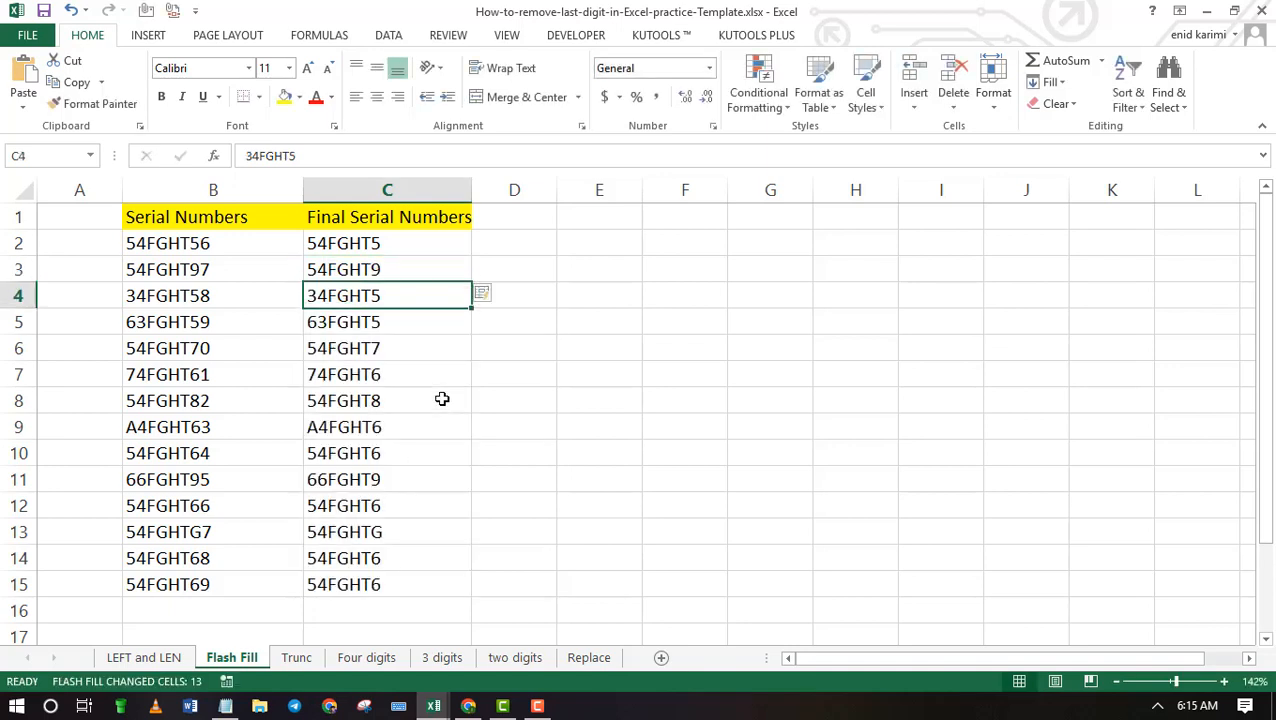
click(496, 424)
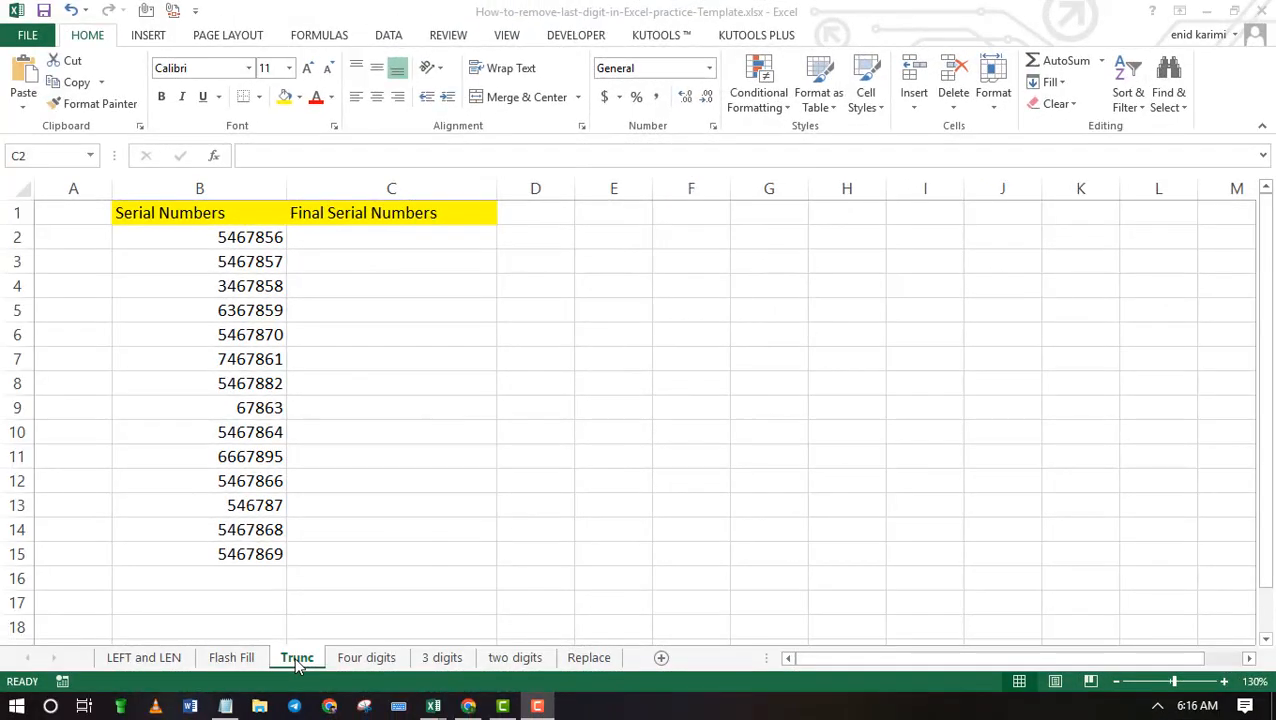
- Enter =TRUNC(B2/10) in C2, giving 546785
double_click(363, 236)
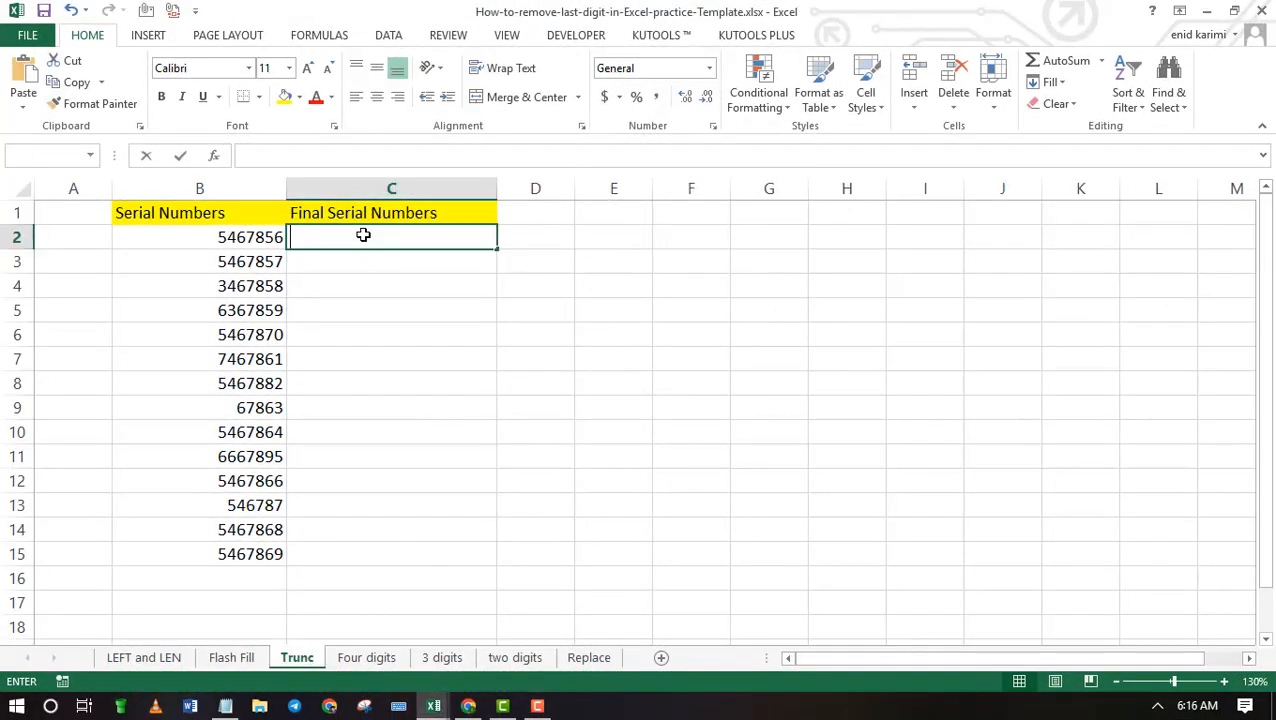
text(=)
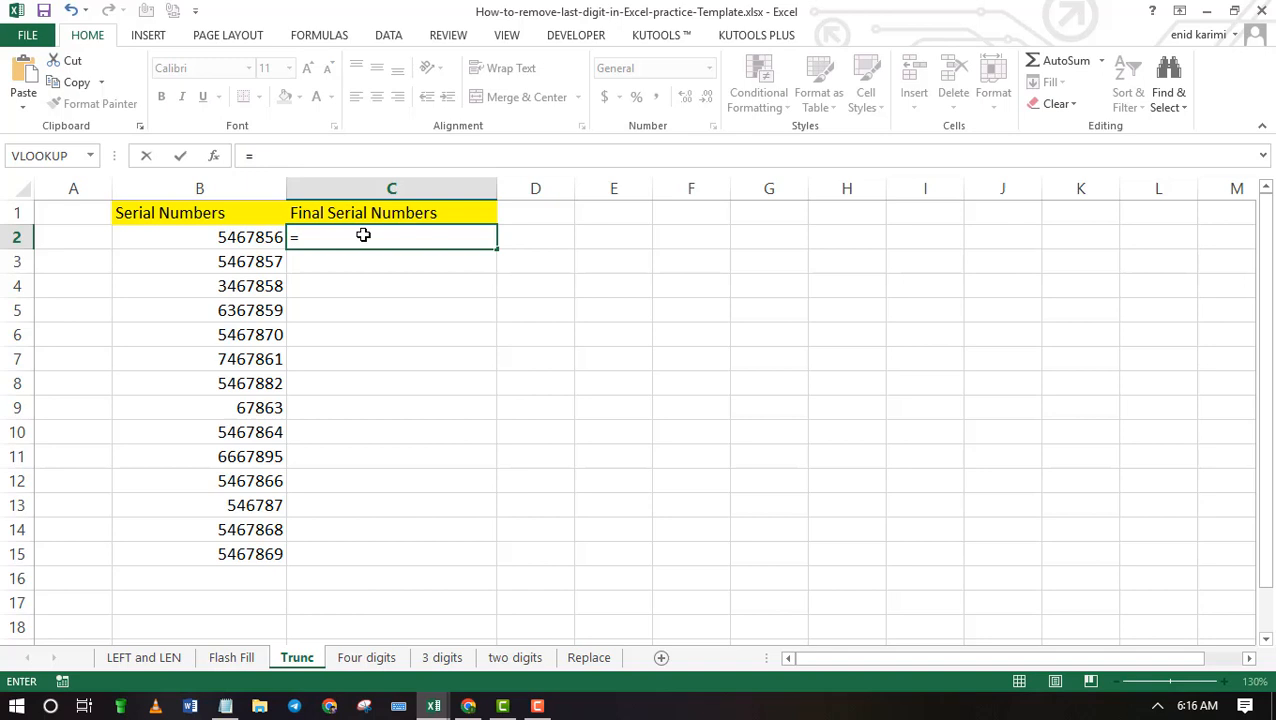
text(T)
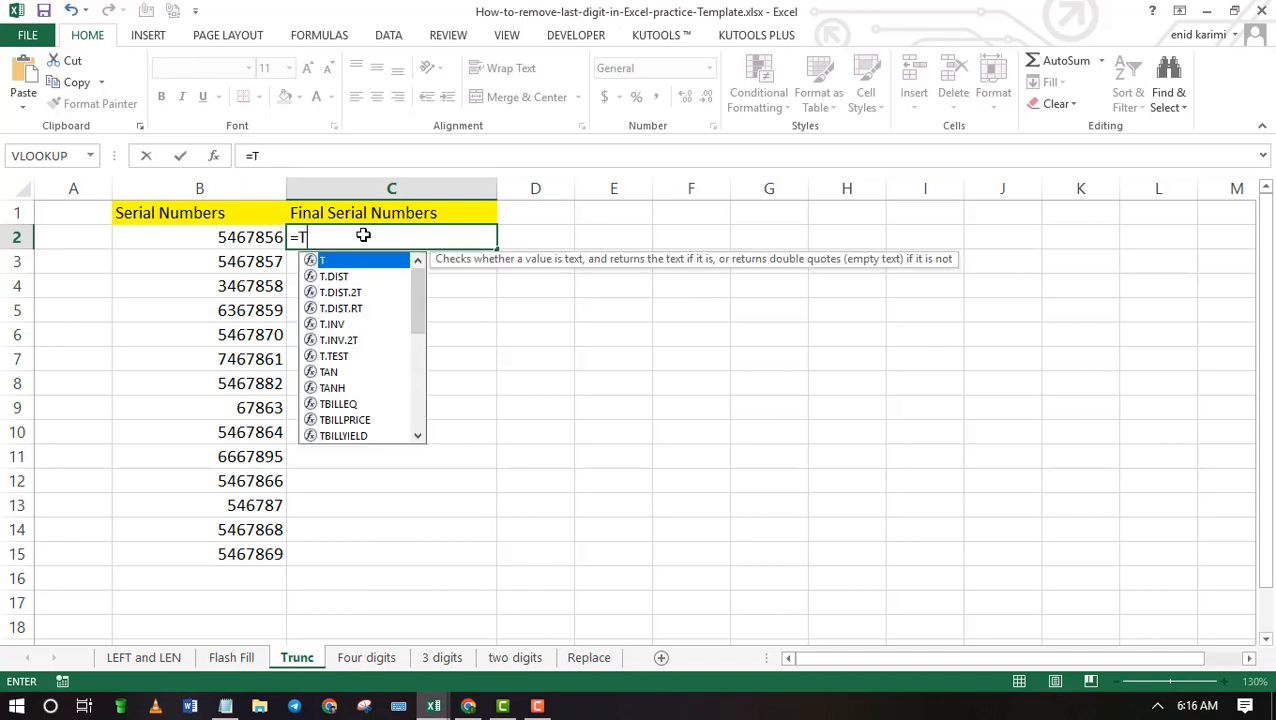
text(RY)
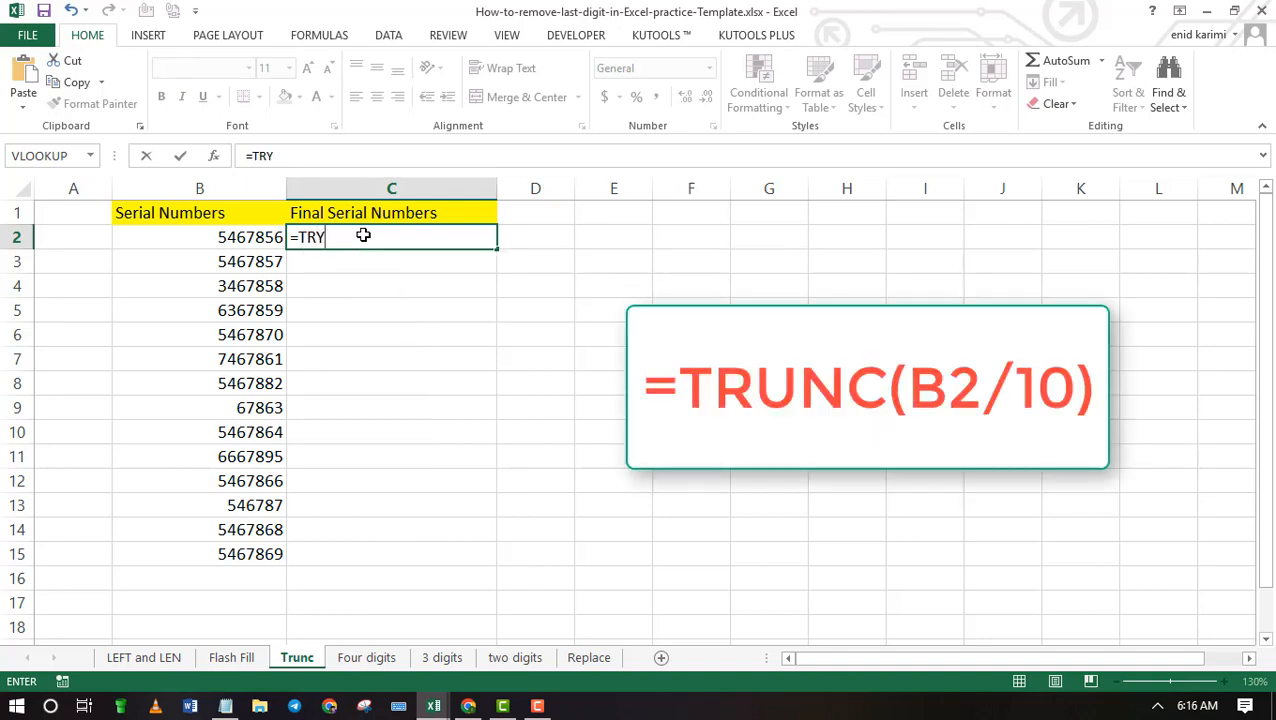
key(BackSpace)
text(UNC)
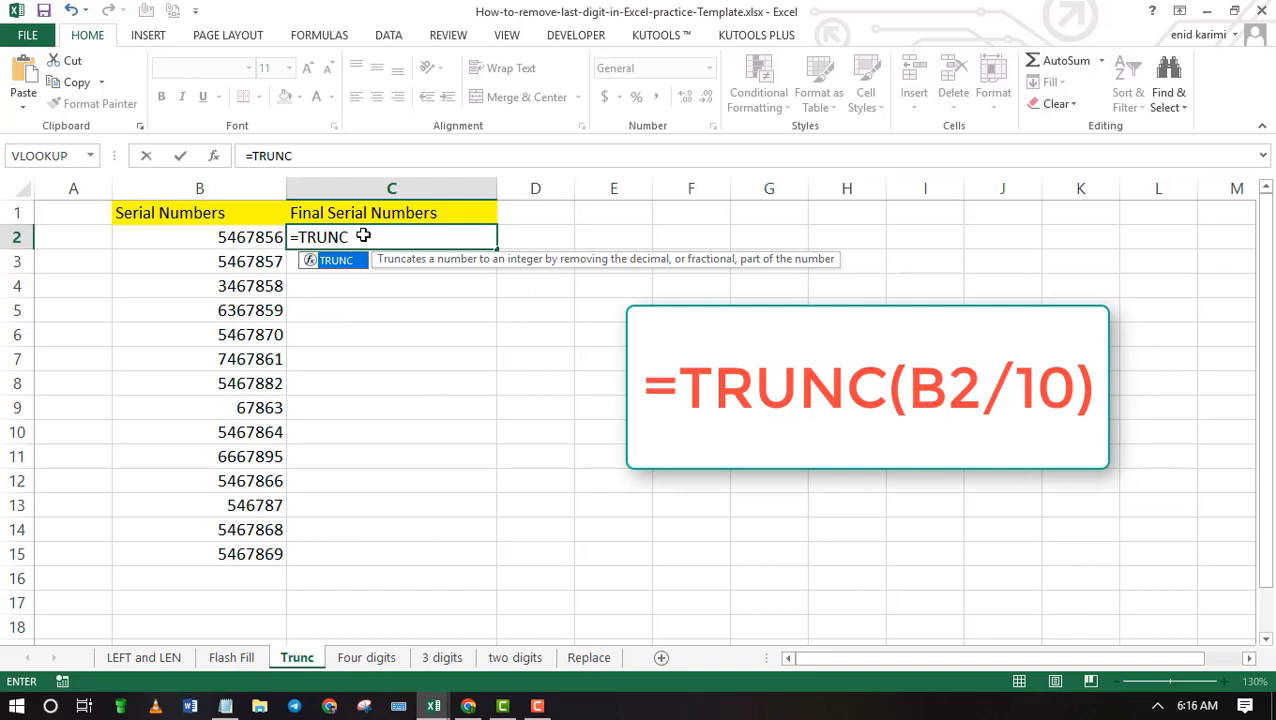
text(()
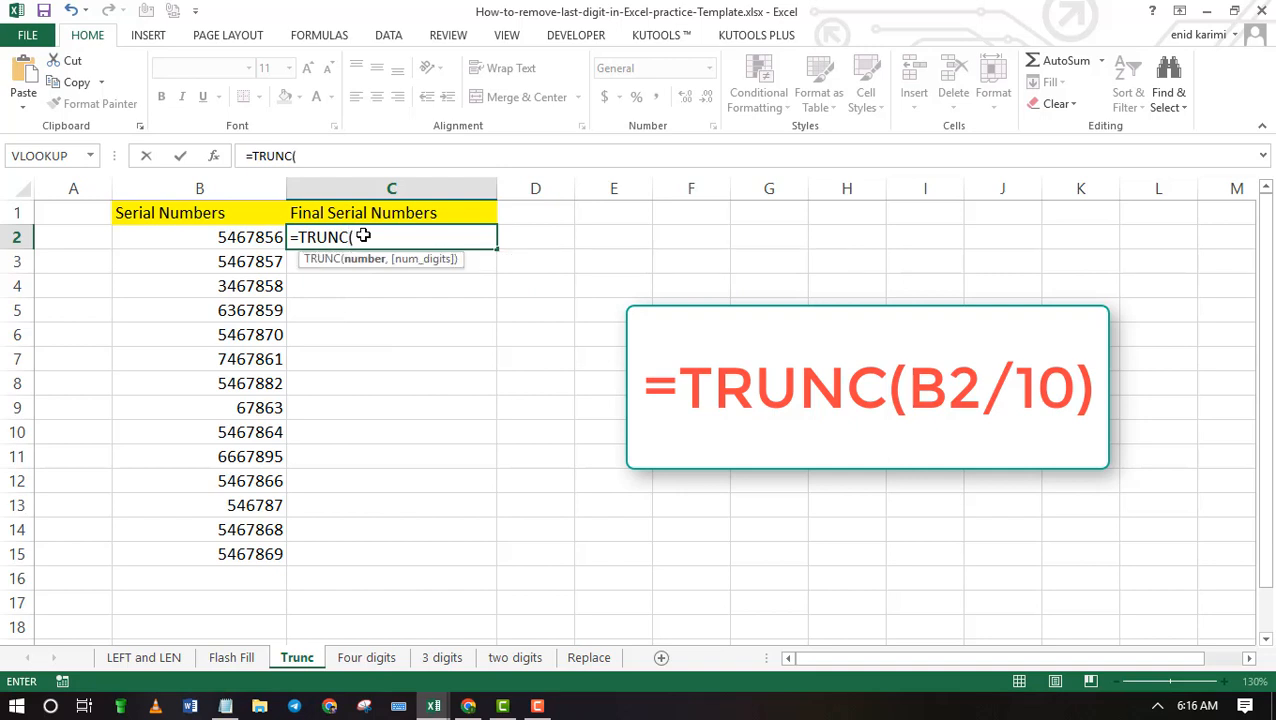
click(247, 238)
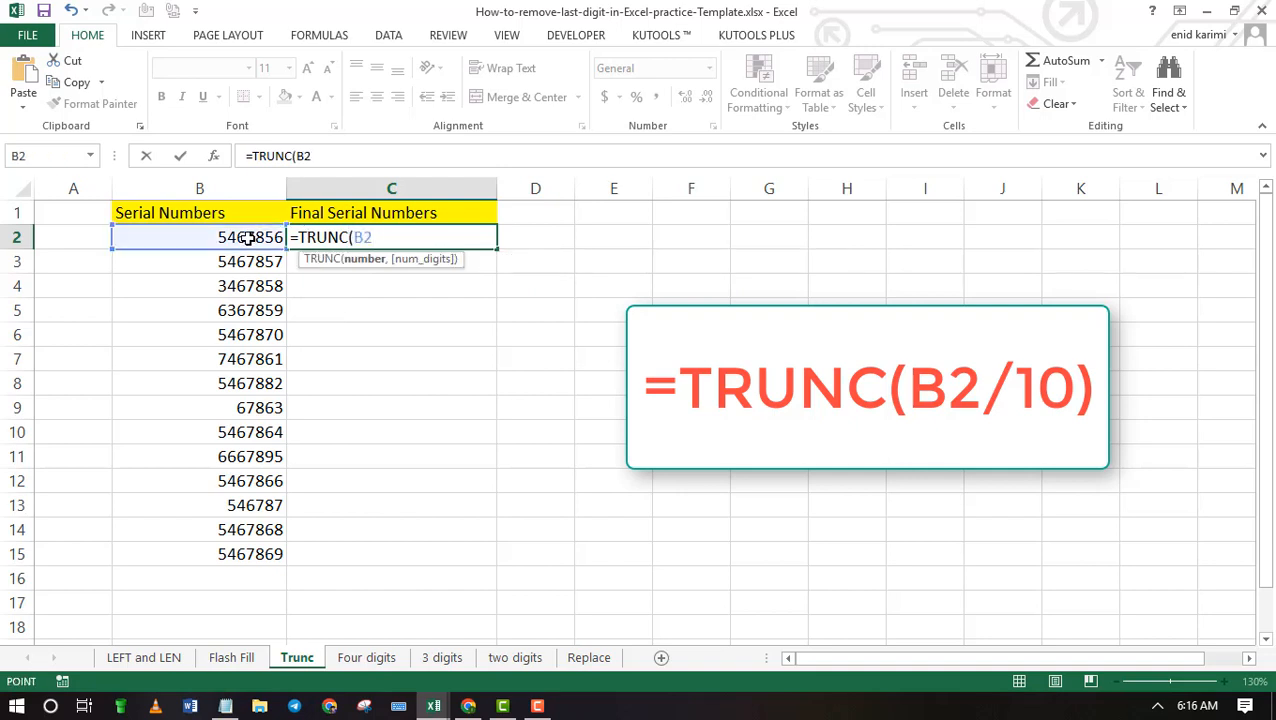
text(/)
text(1)
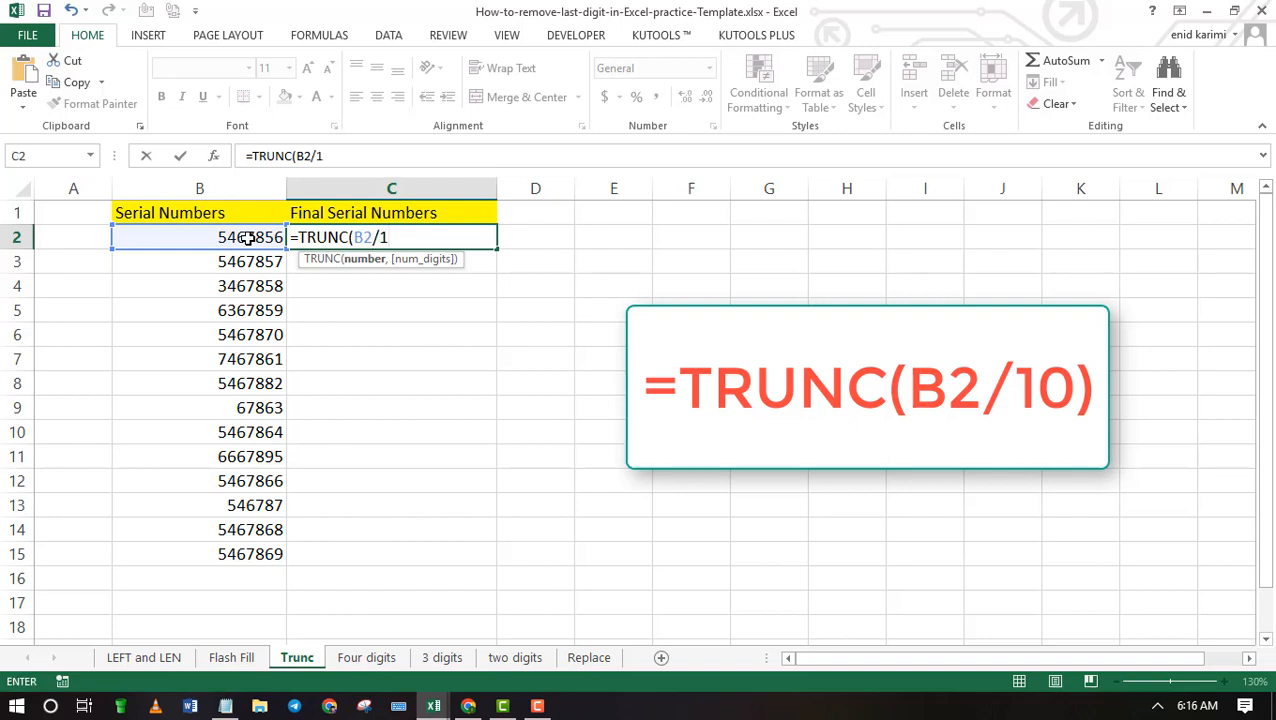
text(0))
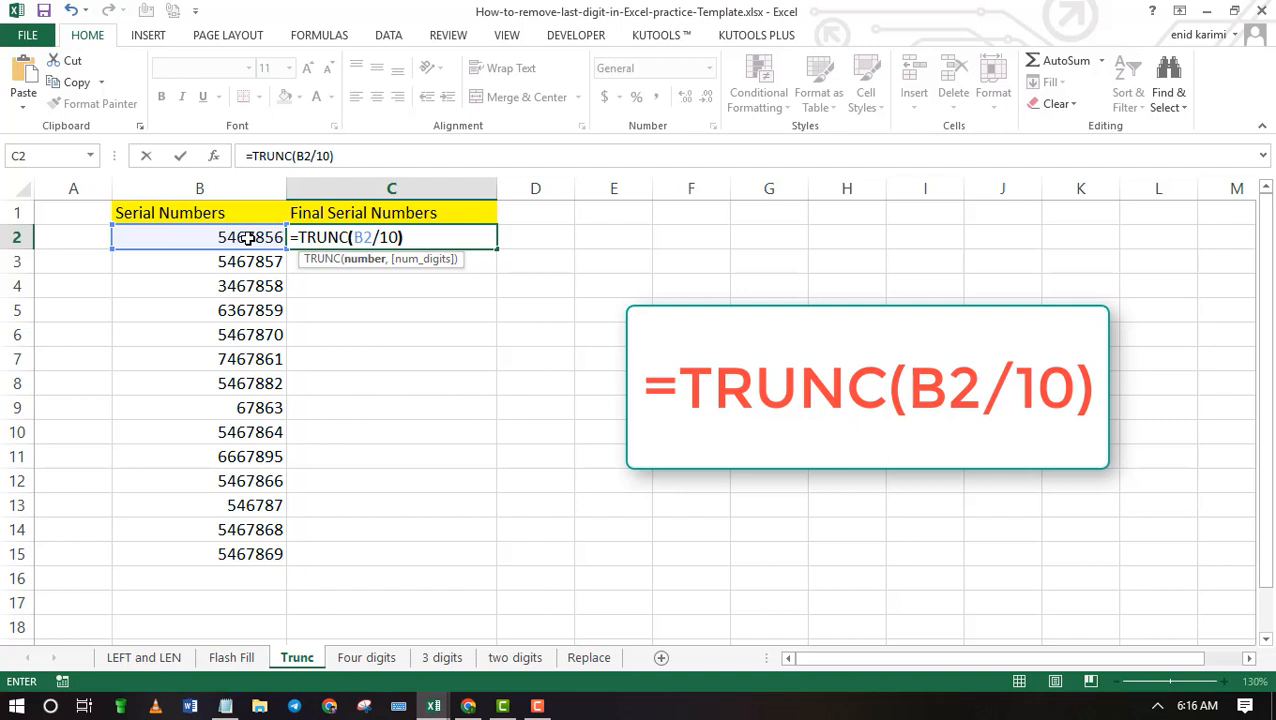
key(Return)
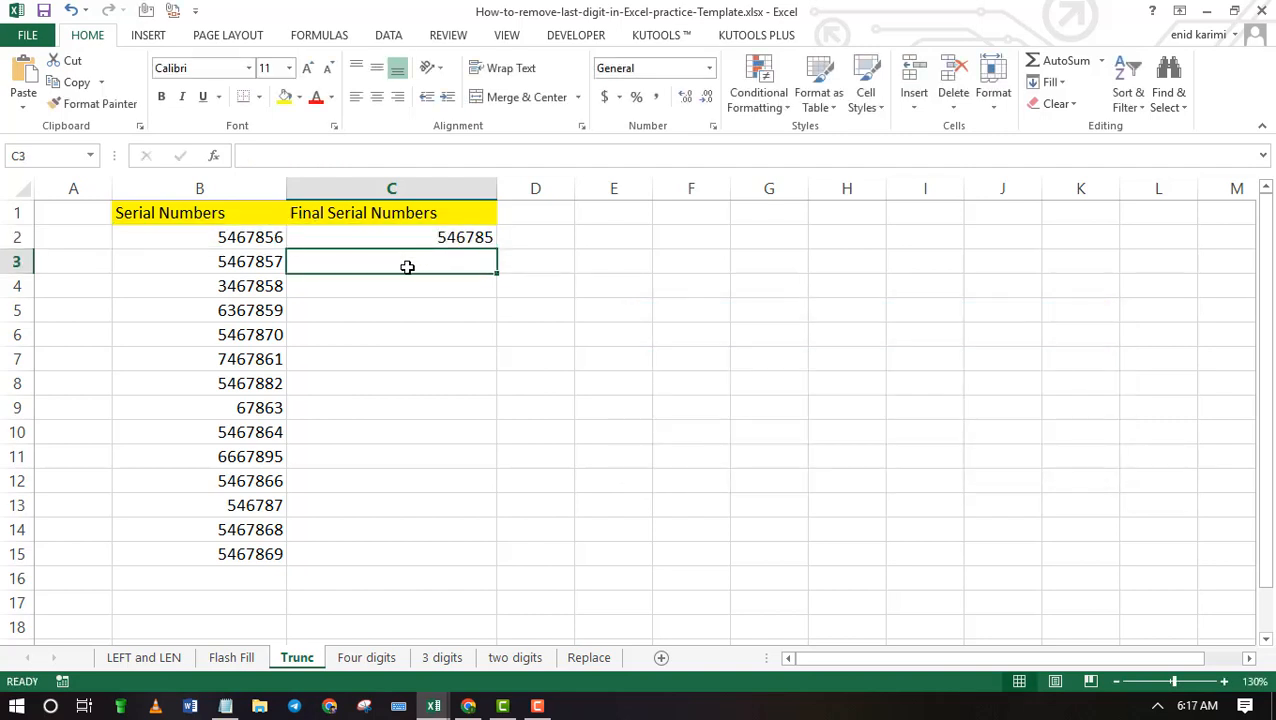
text(=TRU)
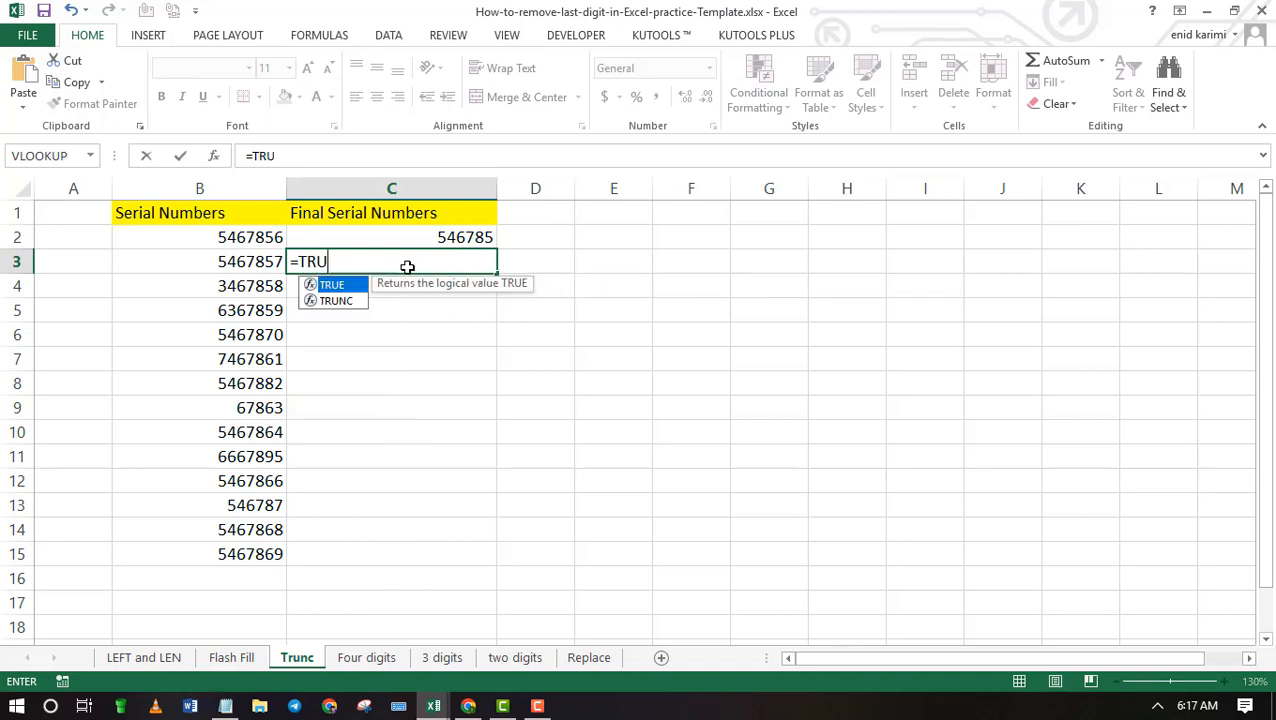
text(N)
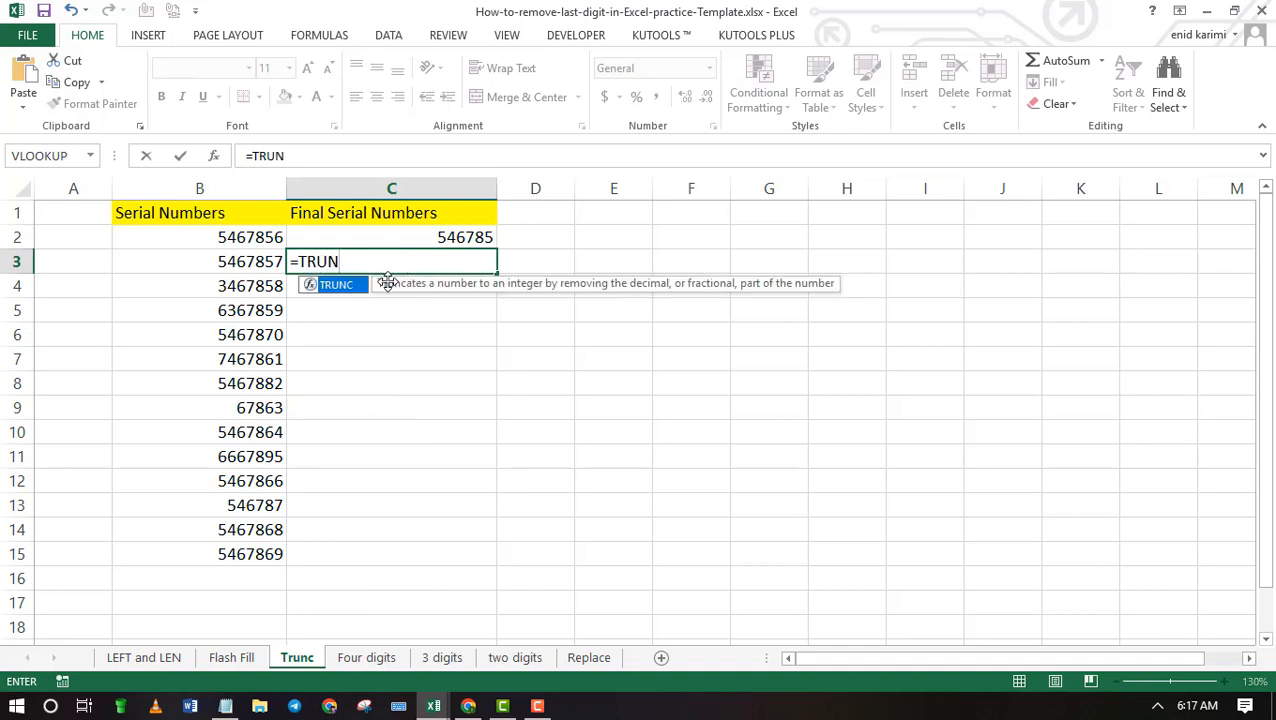
text(C)
text(()
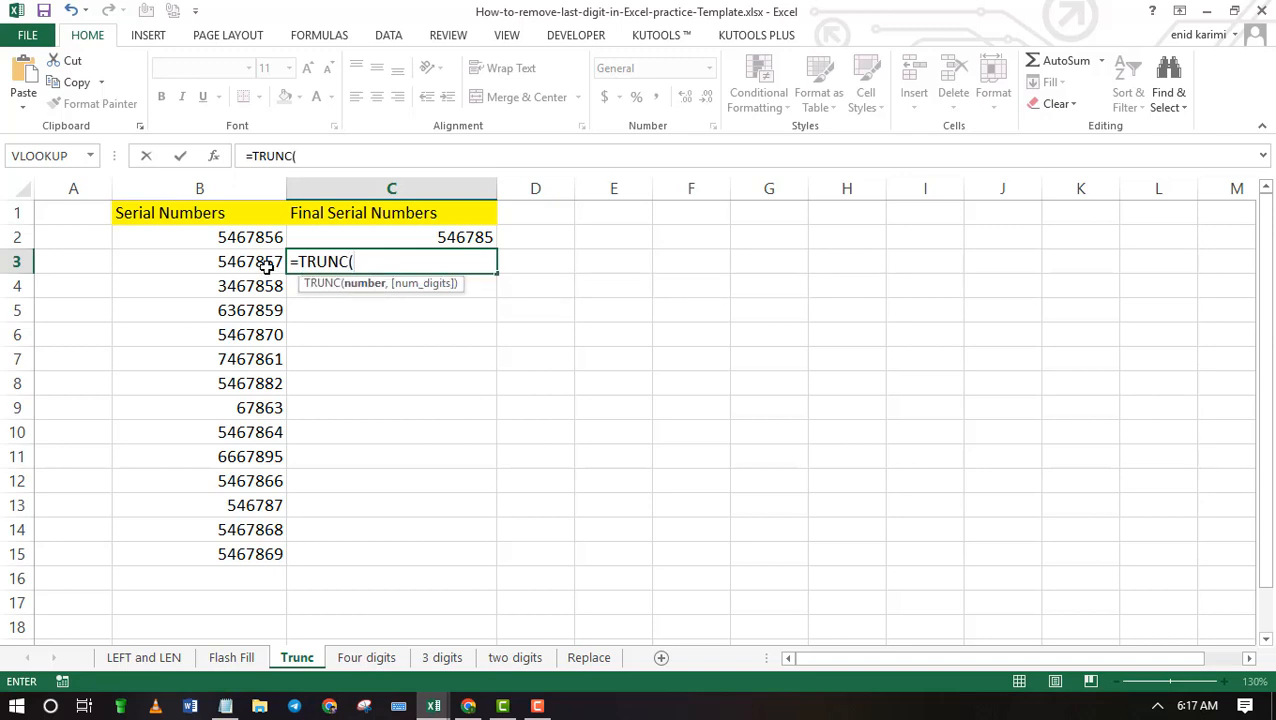
- Enter =TRUNC(B3/10) in C3, also giving 546785
click(267, 265)
text(/1)
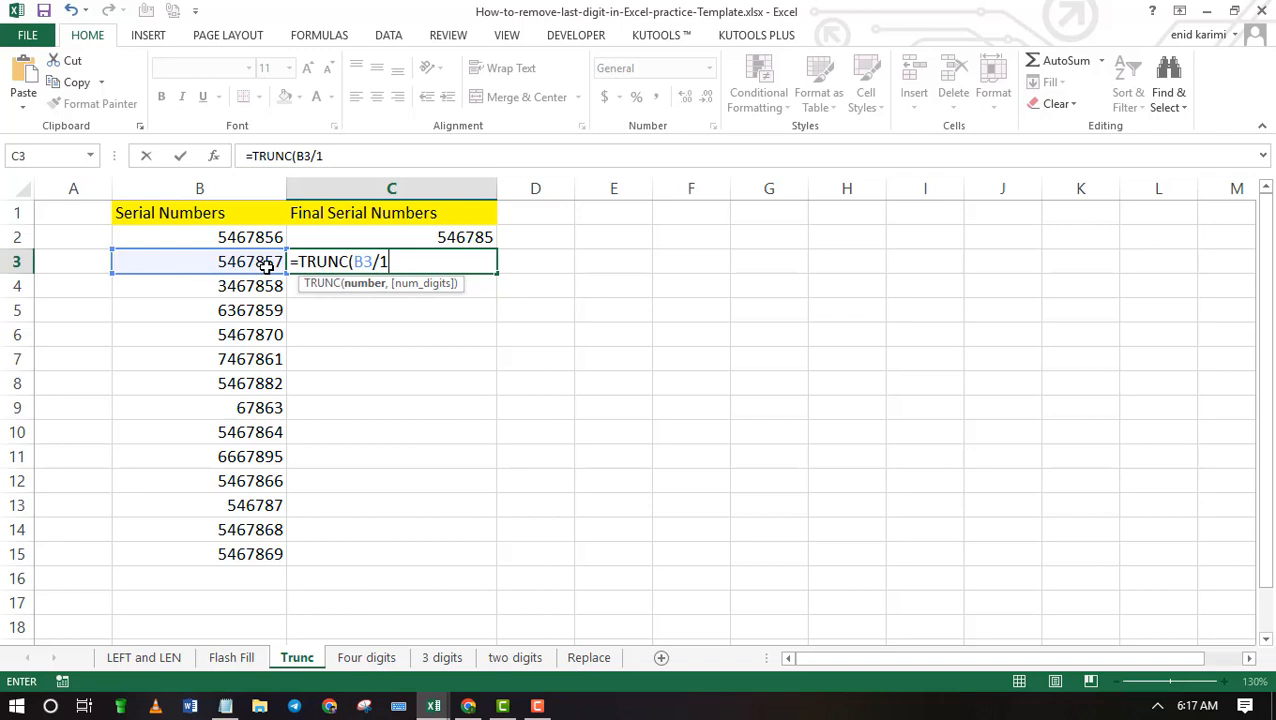
text(0)
text())
key(Return)
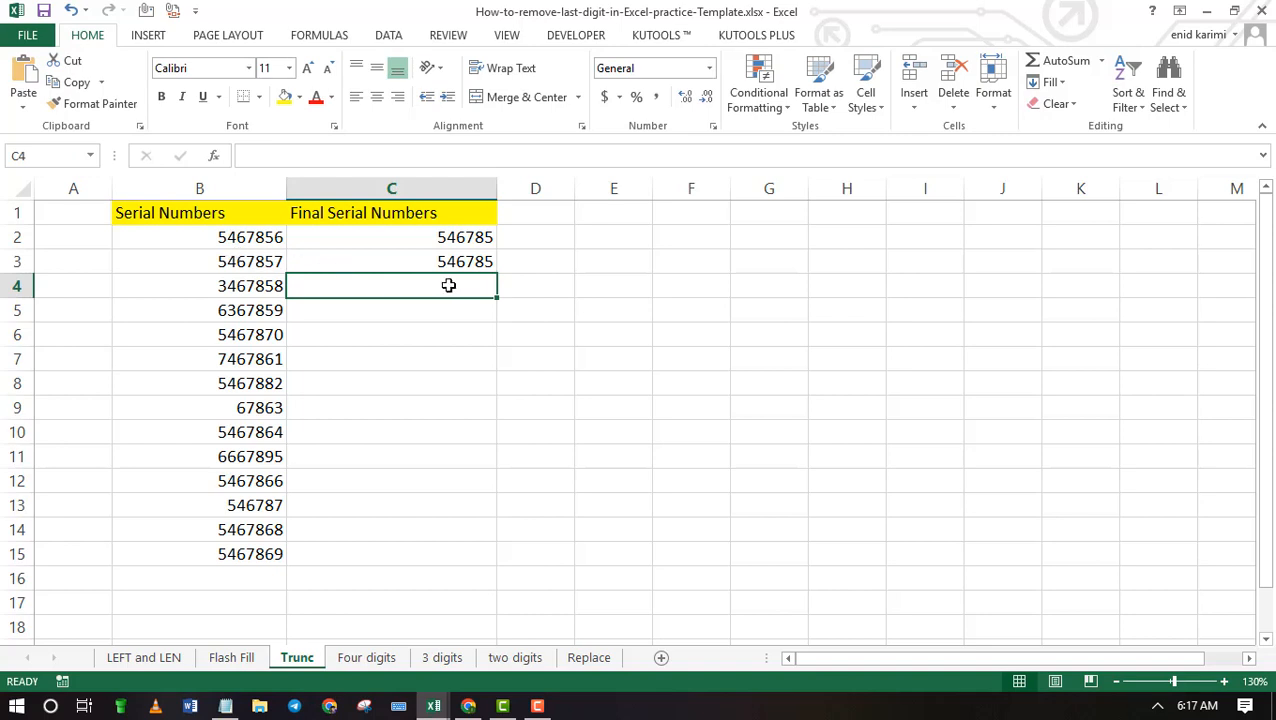
- Fill the TRUNC formulas from C2:C3 down to C15 and deselect to review
mouse_move(478, 262)
mouse_down()
mouse_move(481, 236)
mouse_move(494, 562)
mouse_up()
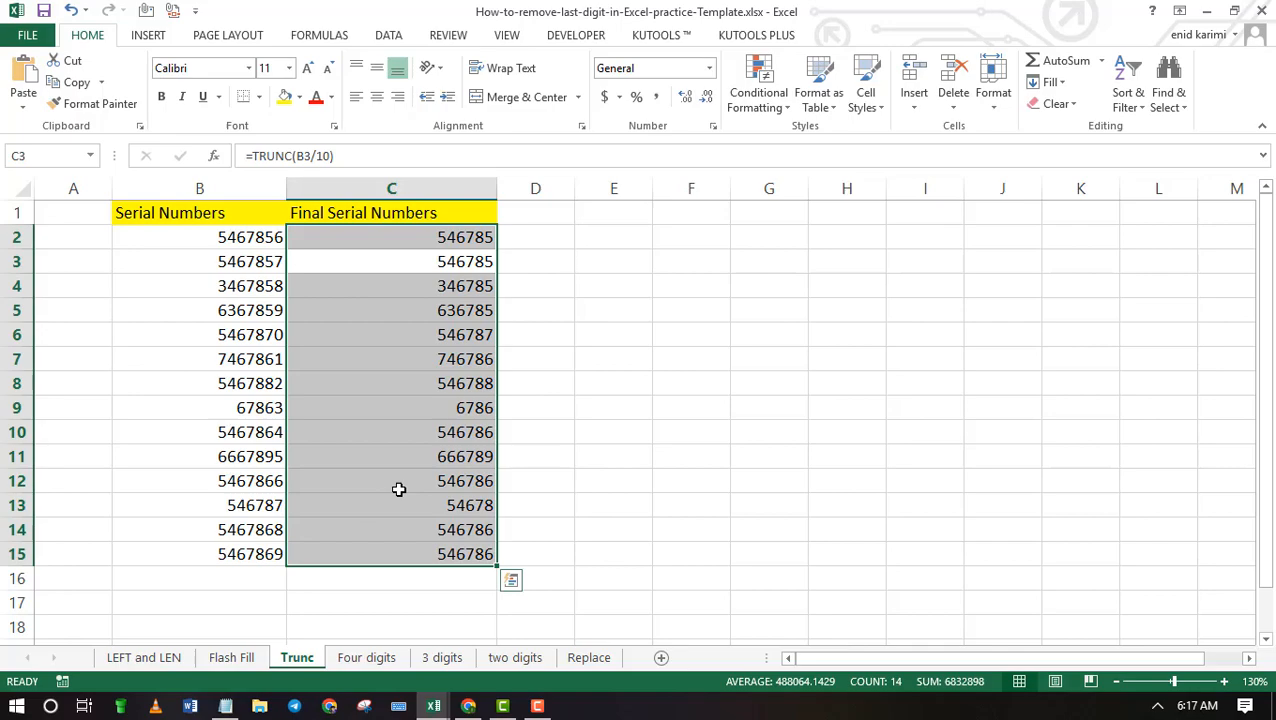
click(437, 388)
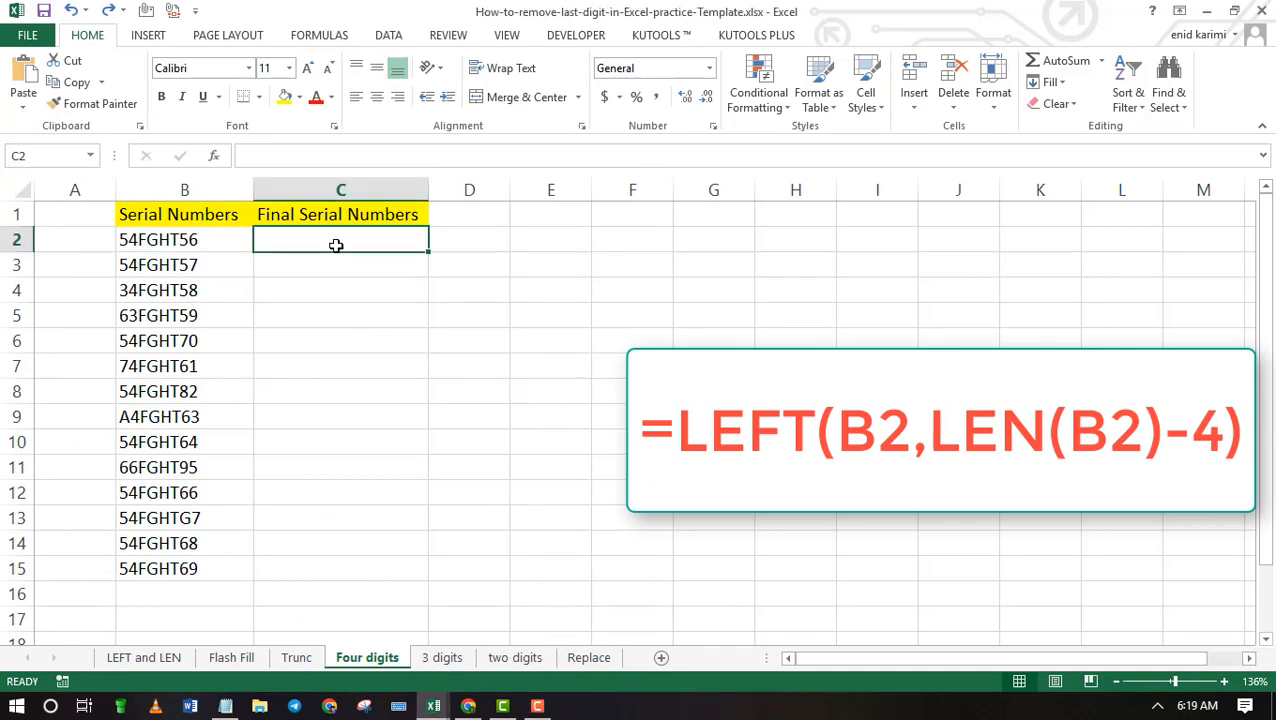
- Begin =LEFT(B2,LEN(B2)-4) in C2 of the Four digits sheet, referencing B2
double_click(336, 245)
text(=L)
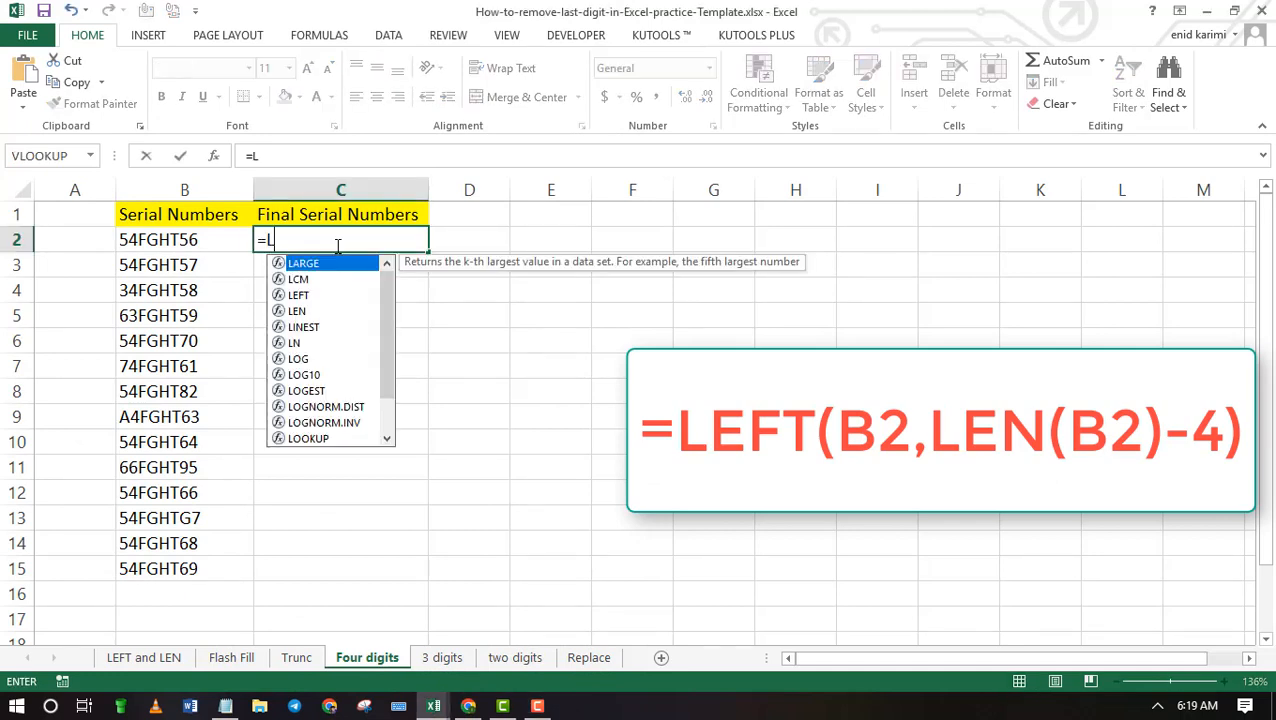
text(EFT)
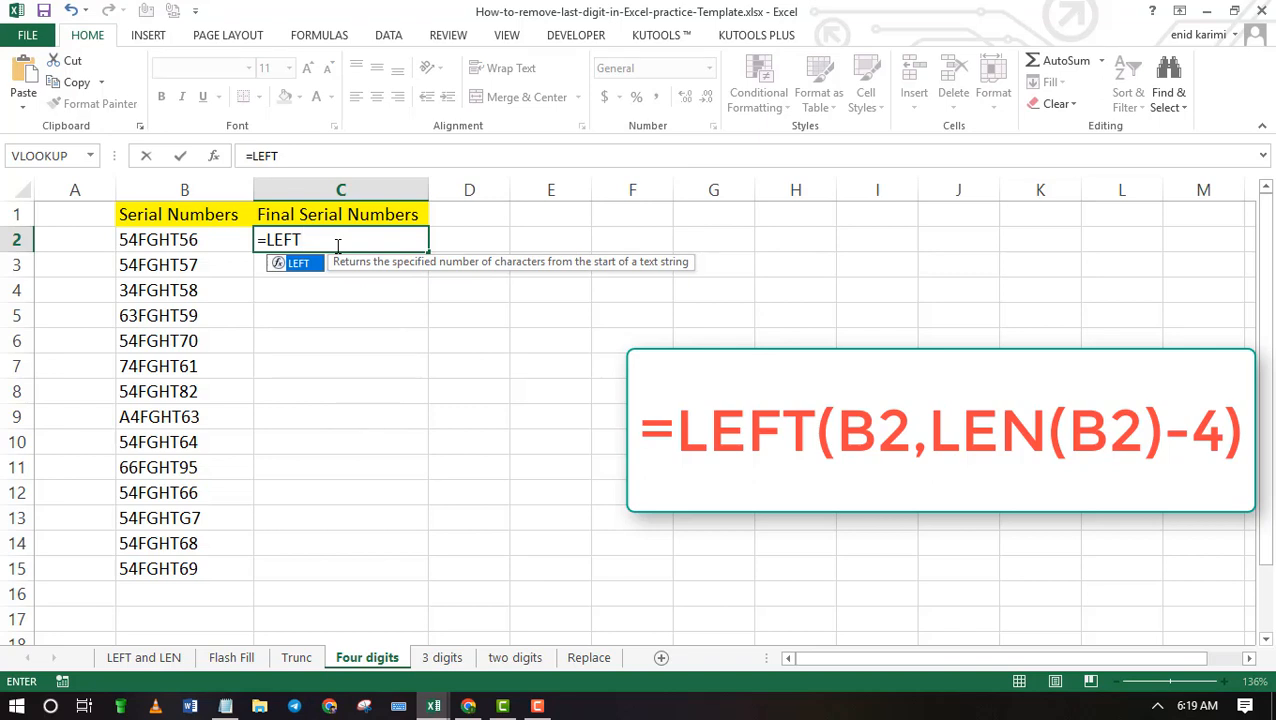
text(()
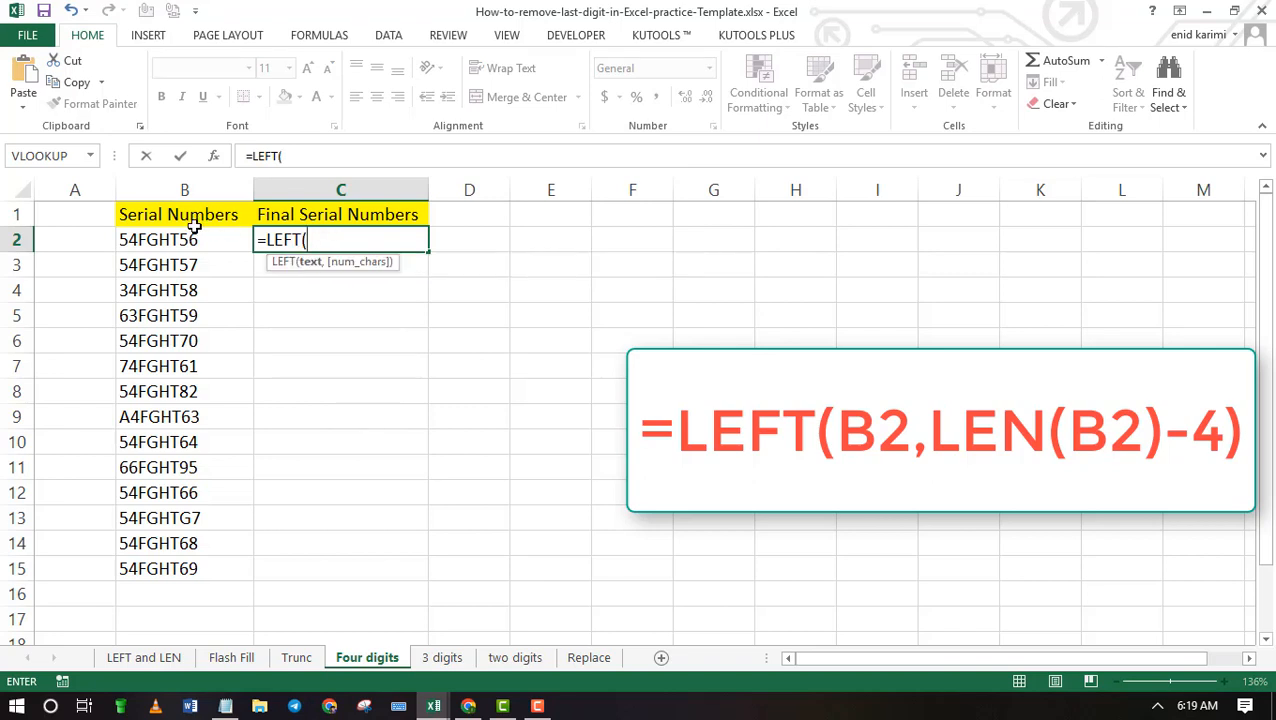
click(185, 237)
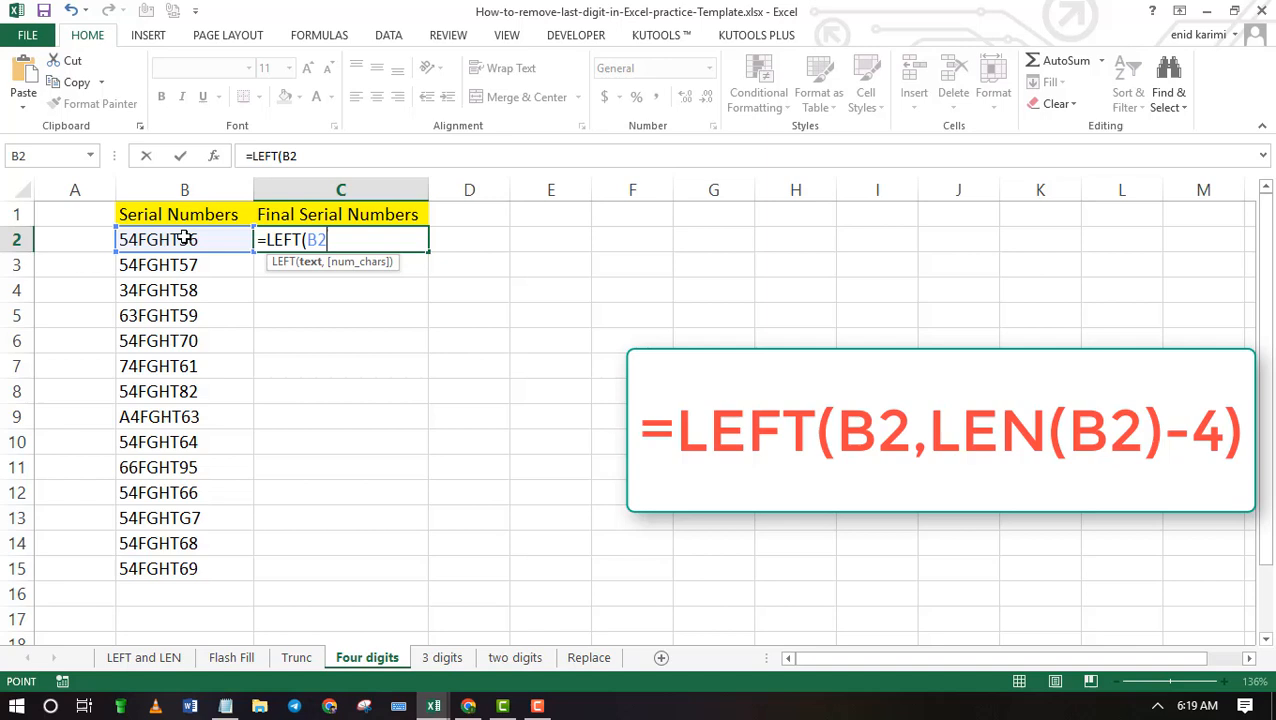